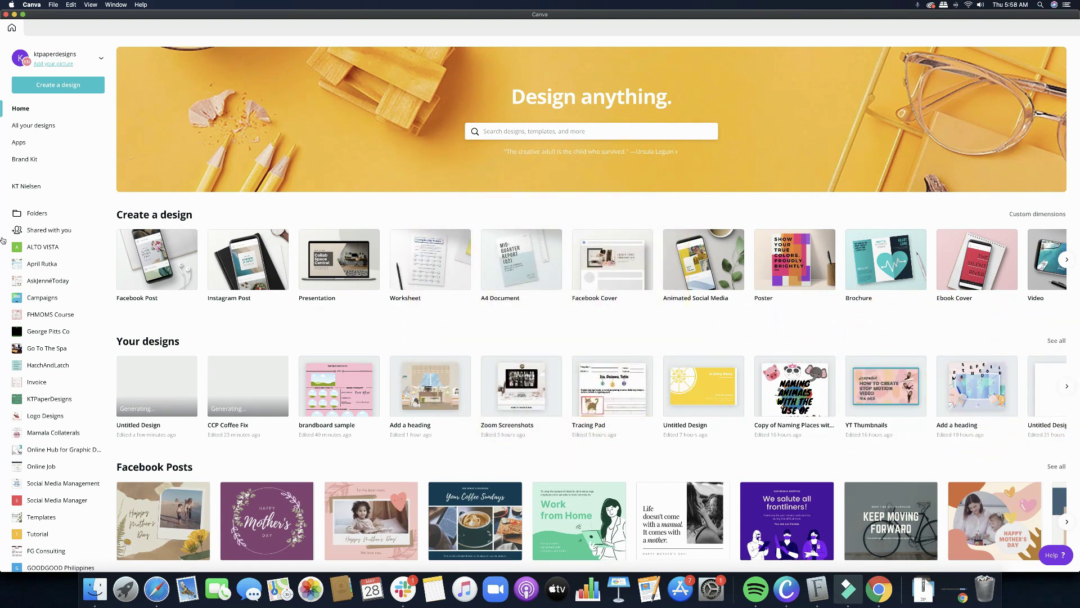
- Start a blank Facebook Post design from the Create a design templates
{"action": "left_click", "coordinate": [142, 274]}
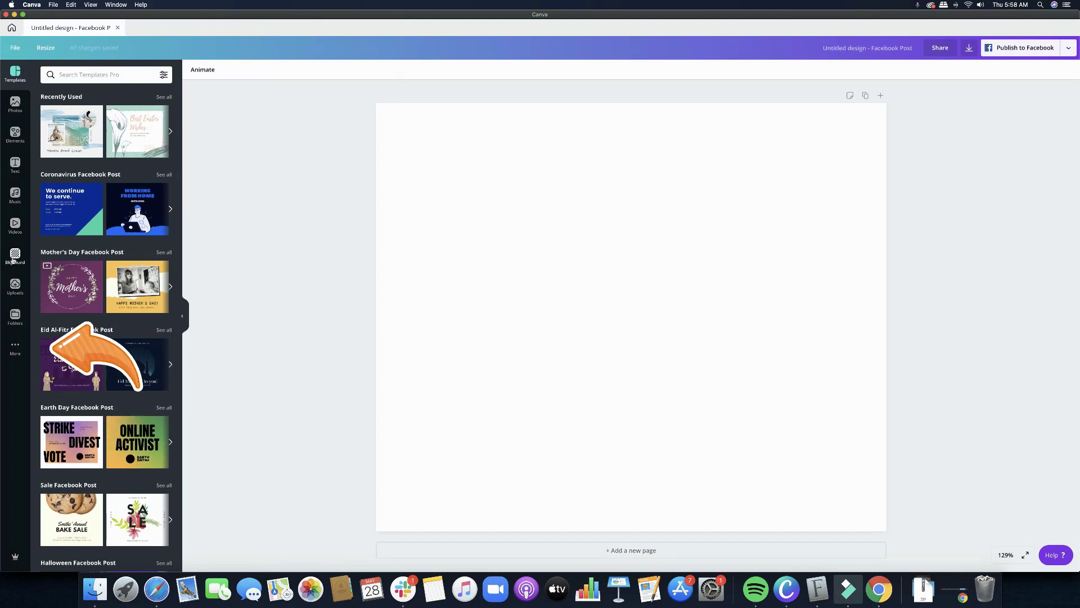
- Add the first line from the Elements Lines section to the page
{"action": "left_click", "coordinate": [13, 140]}
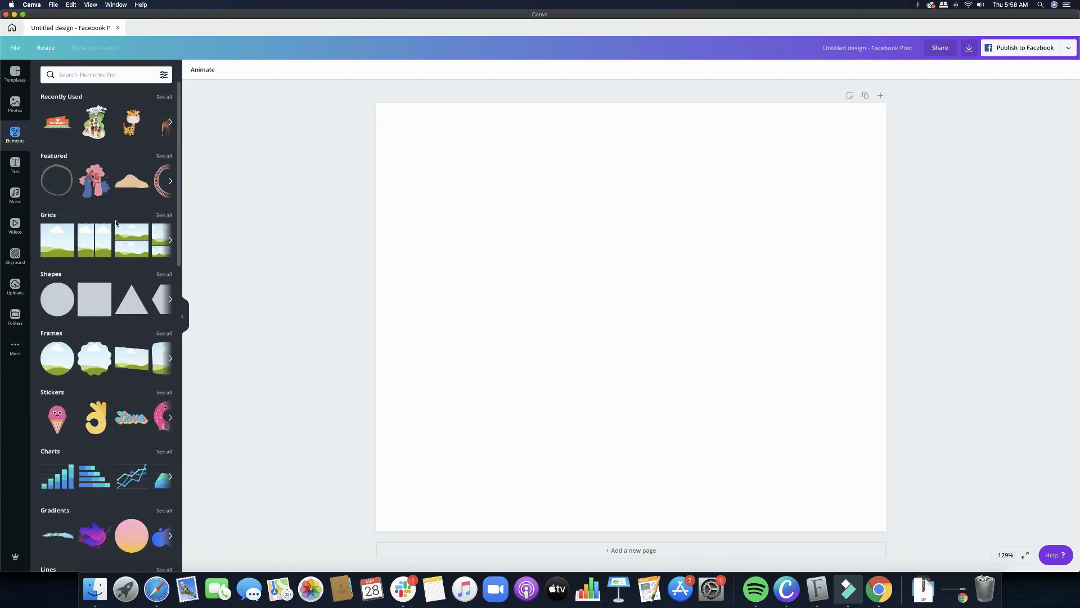
{"action": "scroll", "coordinate": [117, 224], "scroll_direction": "down", "scroll_amount": 2}
{"action": "scroll", "coordinate": [117, 224], "scroll_direction": "down", "scroll_amount": 6}
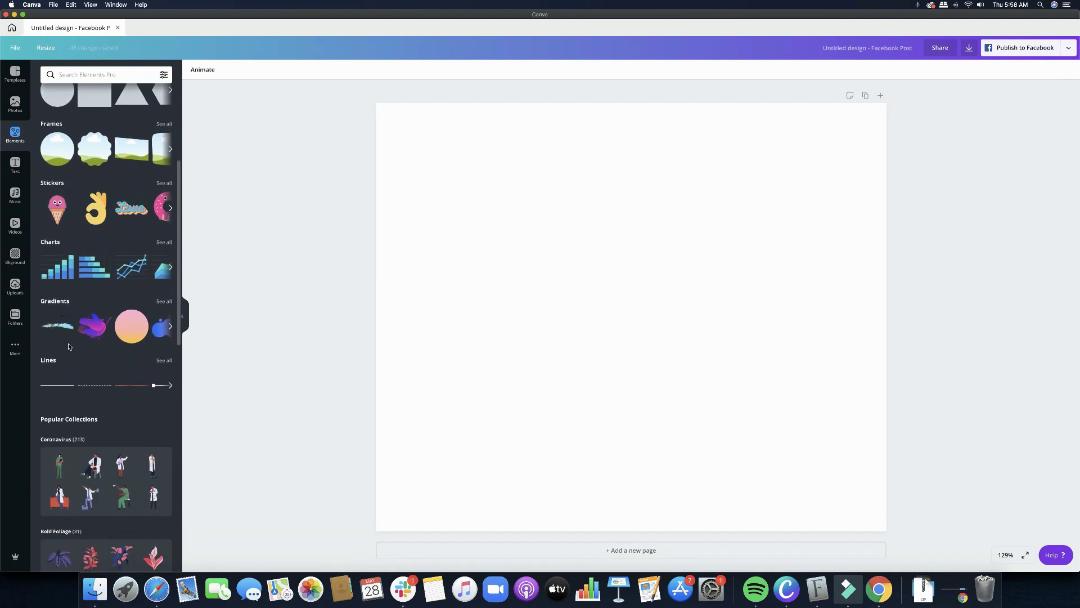
{"action": "left_click", "coordinate": [59, 385]}
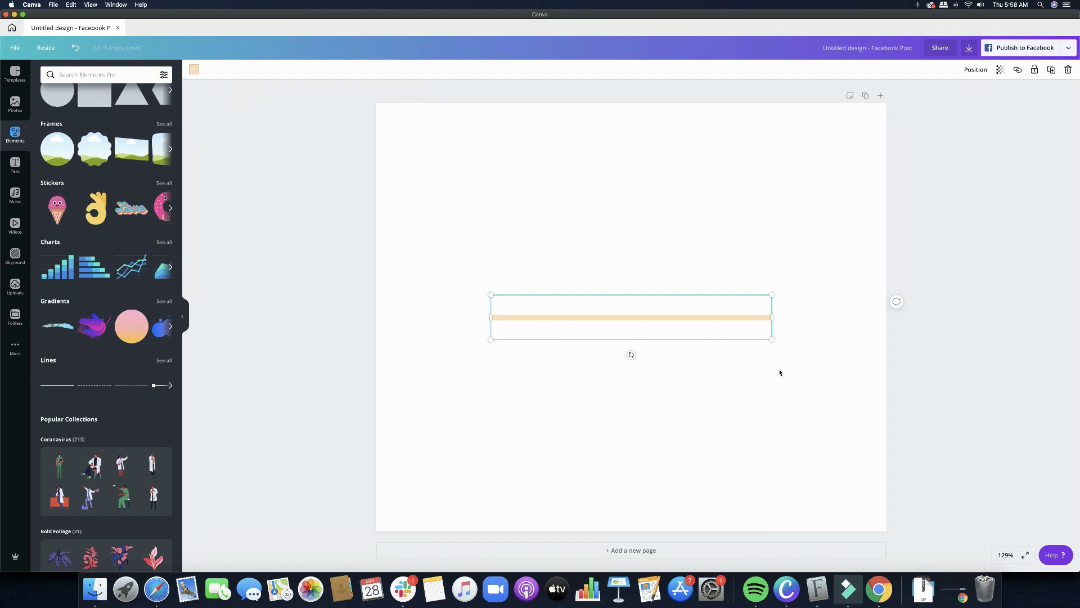
- Resize the peach line to about 699 wide and centre it on the page
{"action": "left_click_drag", "start_coordinate": [772, 317], "coordinate": [858, 317]}
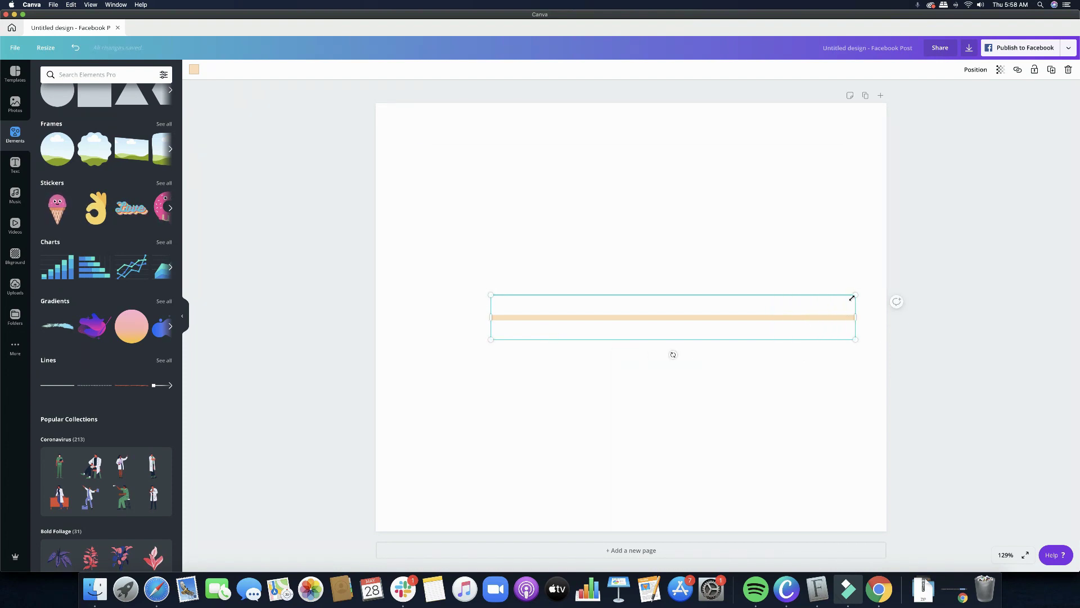
{"action": "left_click_drag", "start_coordinate": [491, 295], "coordinate": [418, 238]}
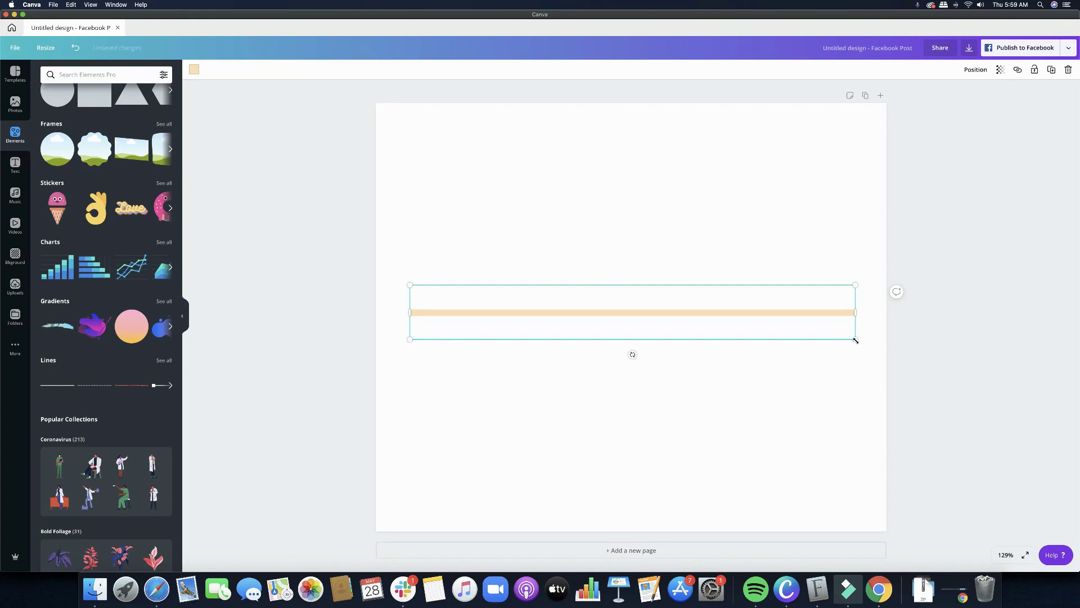
{"action": "left_click_drag", "start_coordinate": [856, 340], "coordinate": [511, 299]}
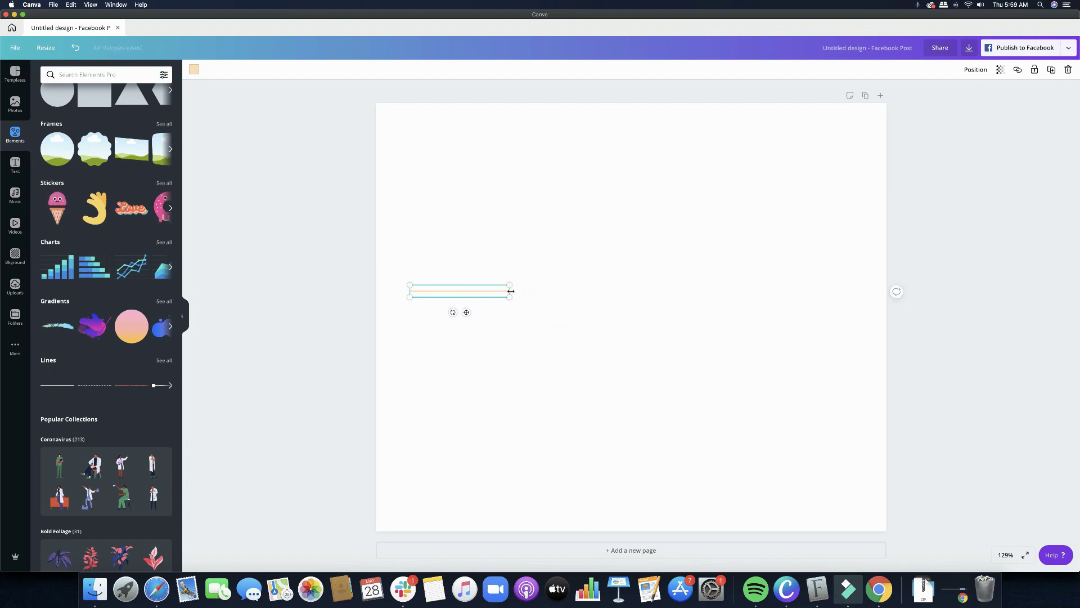
{"action": "left_click_drag", "start_coordinate": [510, 291], "coordinate": [764, 292]}
{"action": "left_click_drag", "start_coordinate": [624, 294], "coordinate": [669, 296]}
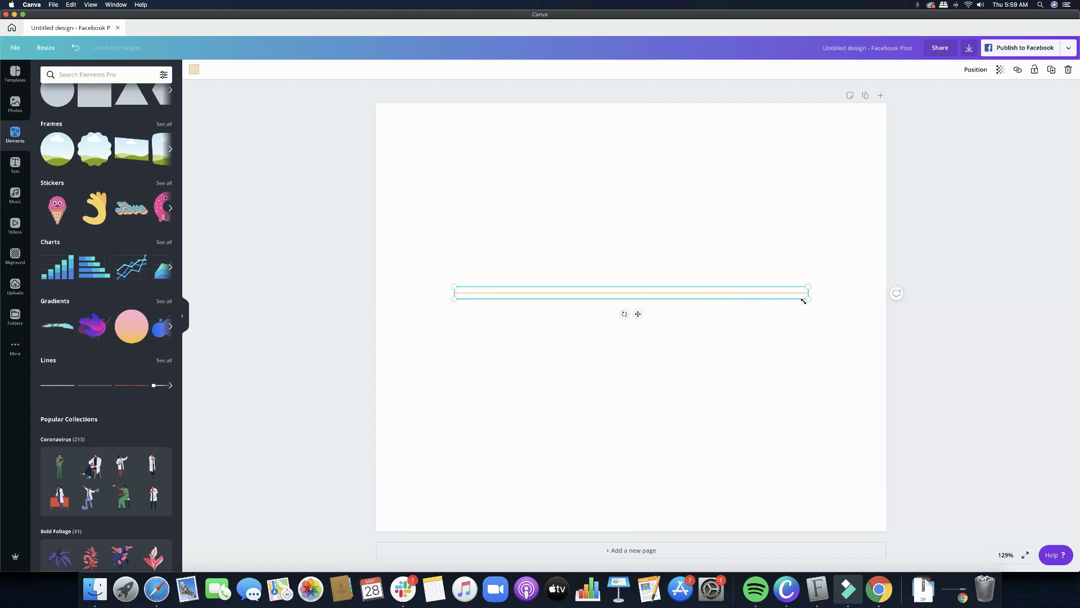
{"action": "left_click_drag", "start_coordinate": [809, 300], "coordinate": [862, 291]}
{"action": "left_click_drag", "start_coordinate": [650, 214], "coordinate": [708, 337]}
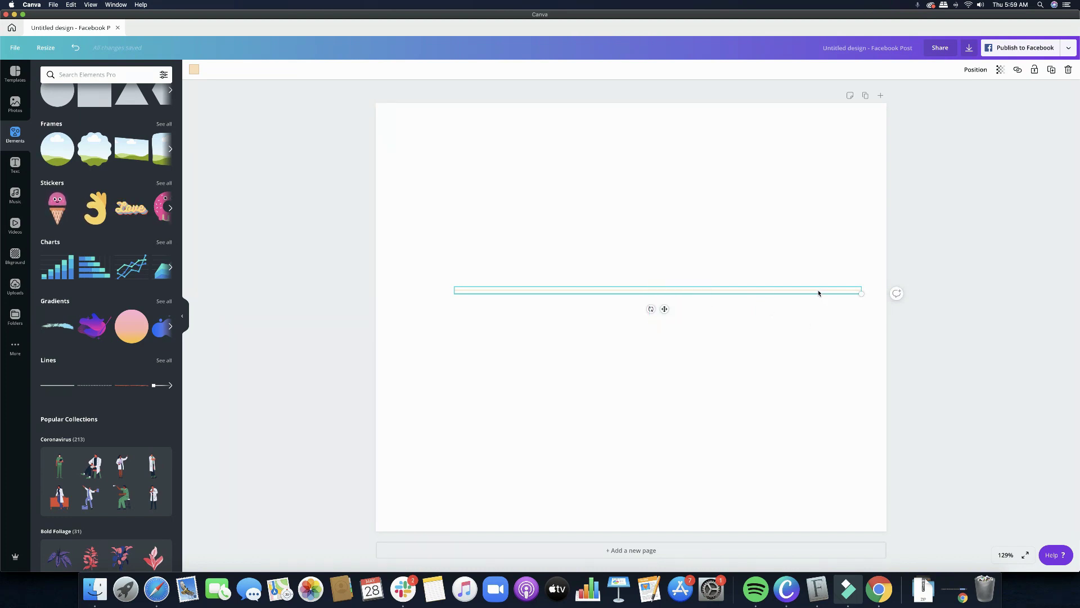
{"action": "left_click_drag", "start_coordinate": [819, 292], "coordinate": [808, 290]}
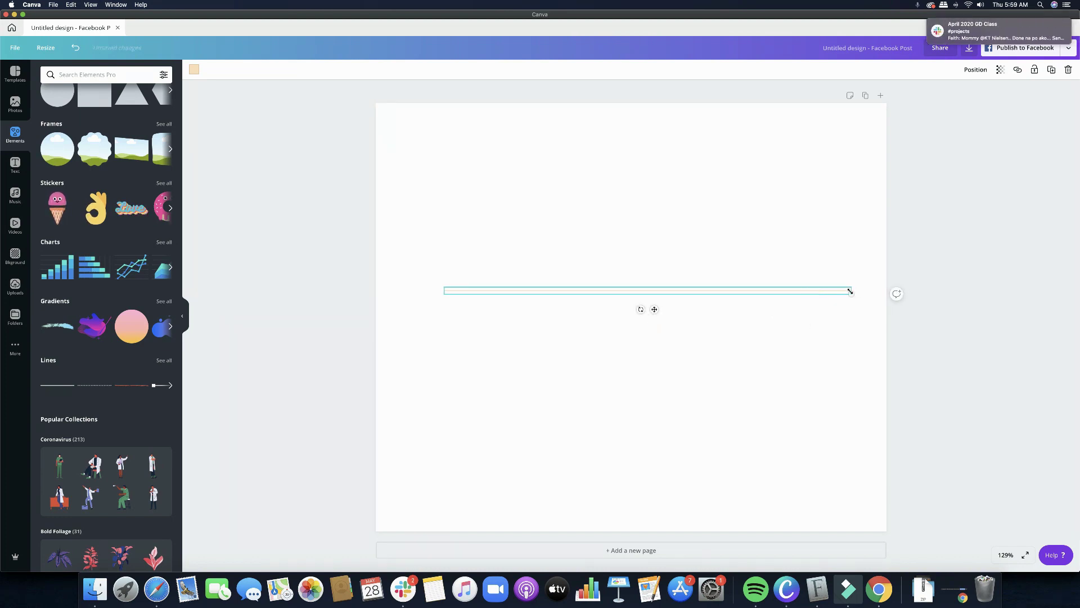
{"action": "left_click_drag", "start_coordinate": [855, 290], "coordinate": [825, 291]}
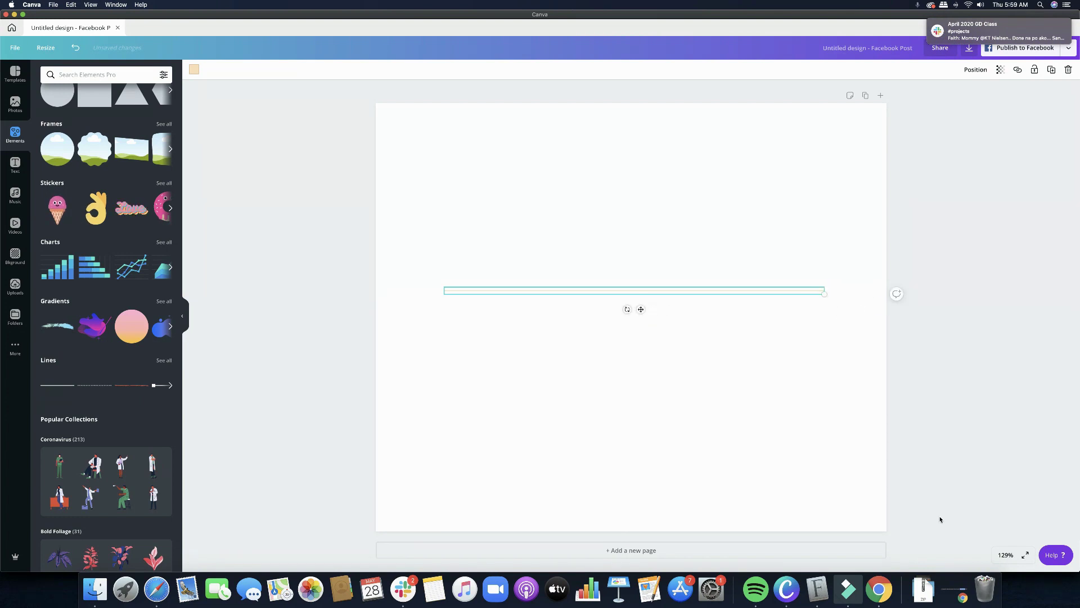
- At 200% zoom, move the peach line near the top, stretch it nearly full width, and add a rectangle
{"action": "left_click", "coordinate": [1007, 557]}
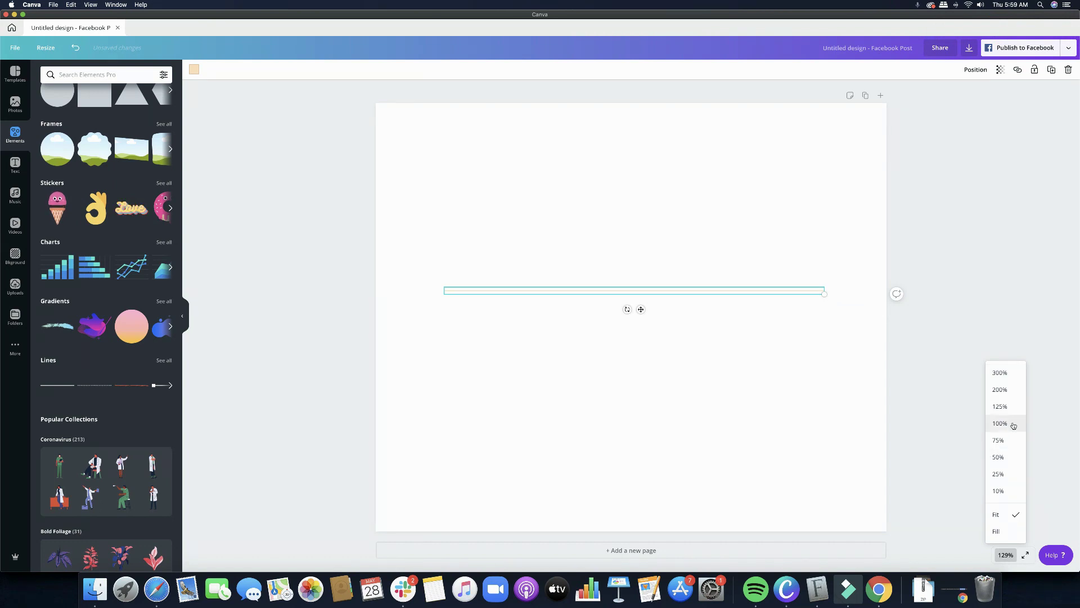
{"action": "left_click", "coordinate": [1007, 390]}
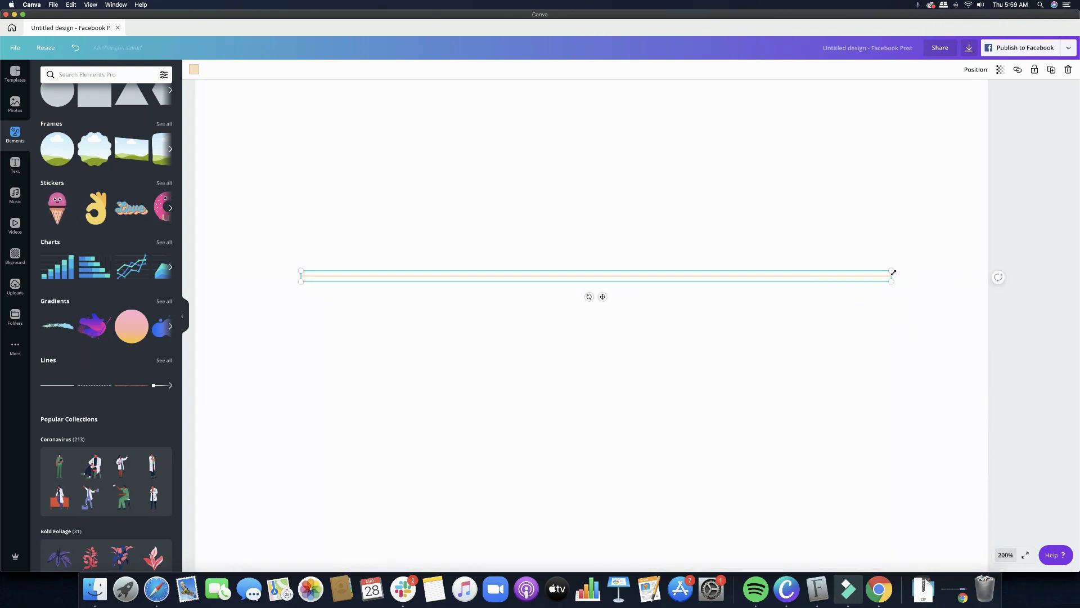
{"action": "left_click_drag", "start_coordinate": [891, 277], "coordinate": [697, 277]}
{"action": "left_click_drag", "start_coordinate": [484, 278], "coordinate": [415, 170]}
{"action": "left_click_drag", "start_coordinate": [628, 170], "coordinate": [970, 171]}
{"action": "left_click", "coordinate": [576, 230]}
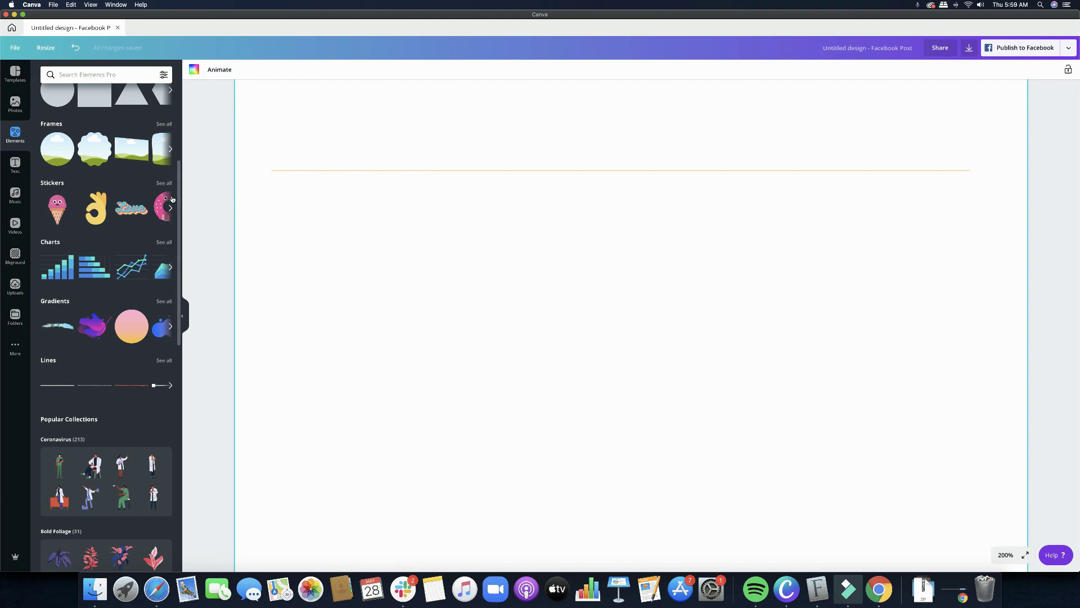
{"action": "scroll", "coordinate": [177, 199], "scroll_direction": "up", "scroll_amount": 1}
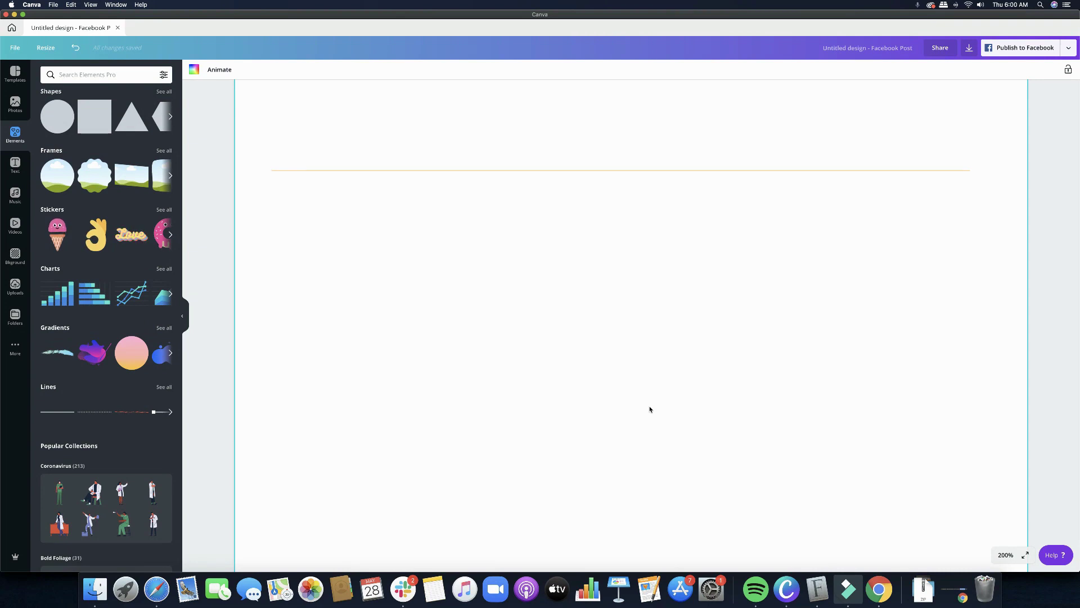
{"action": "key", "text": "super+v"}
- At 100% zoom, squash the new rectangle to height 1 to form a thin line
{"action": "left_click", "coordinate": [1006, 555]}
{"action": "left_click", "coordinate": [1013, 424]}
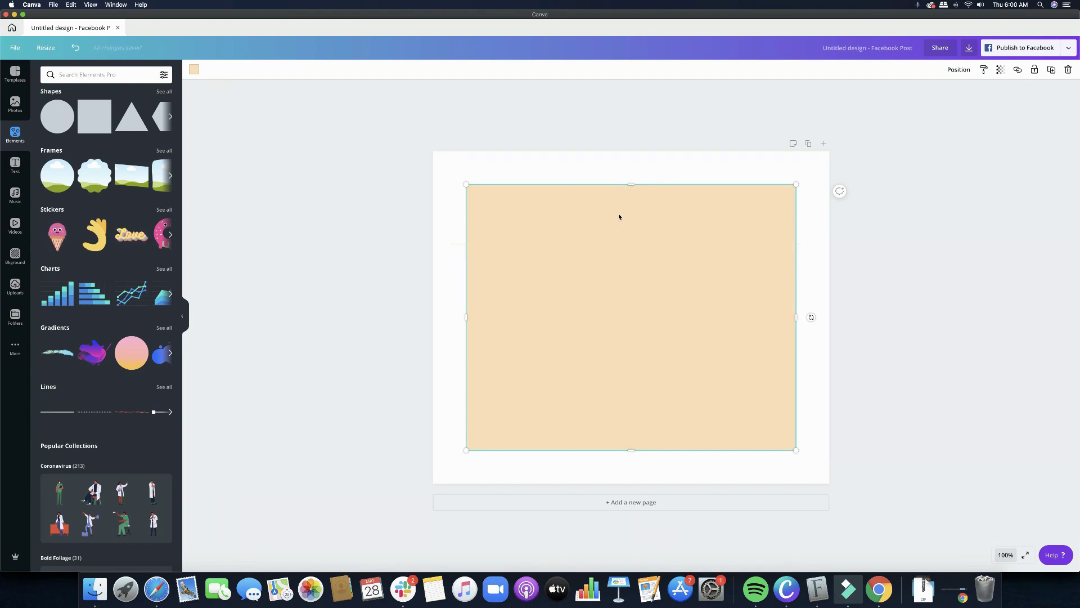
{"action": "left_click_drag", "start_coordinate": [629, 181], "coordinate": [629, 453]}
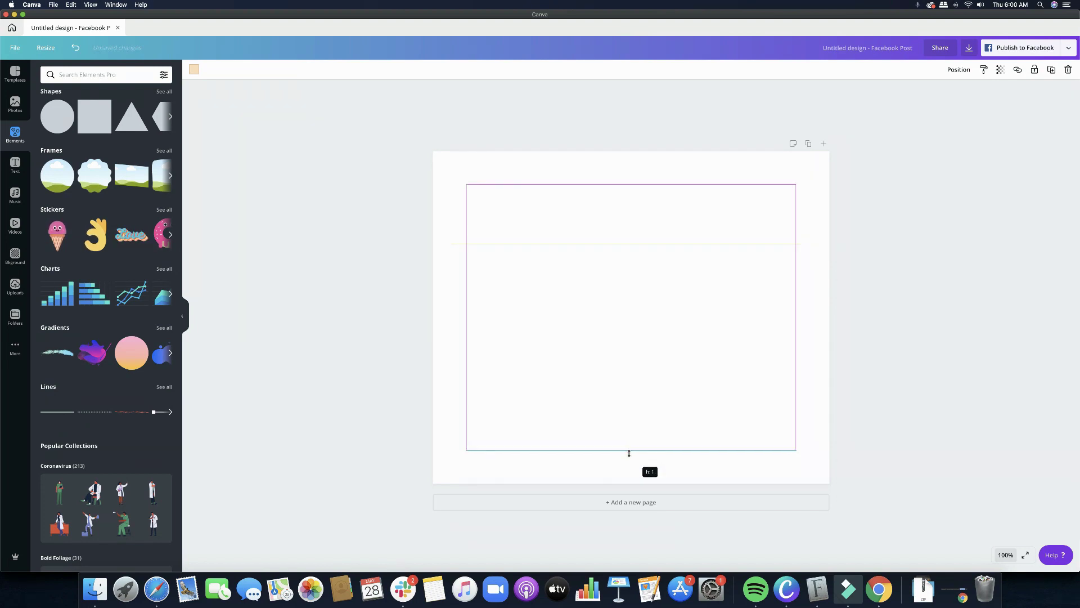
{"action": "left_click_drag", "start_coordinate": [629, 453], "coordinate": [629, 453]}
{"action": "left_click", "coordinate": [718, 464]}
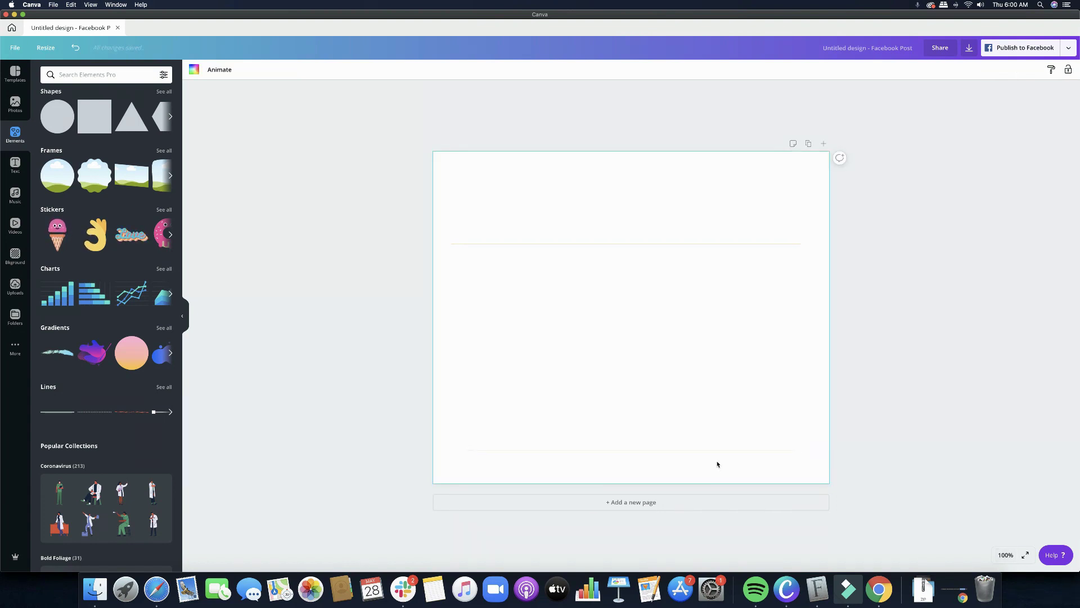
{"action": "left_click", "coordinate": [683, 433]}
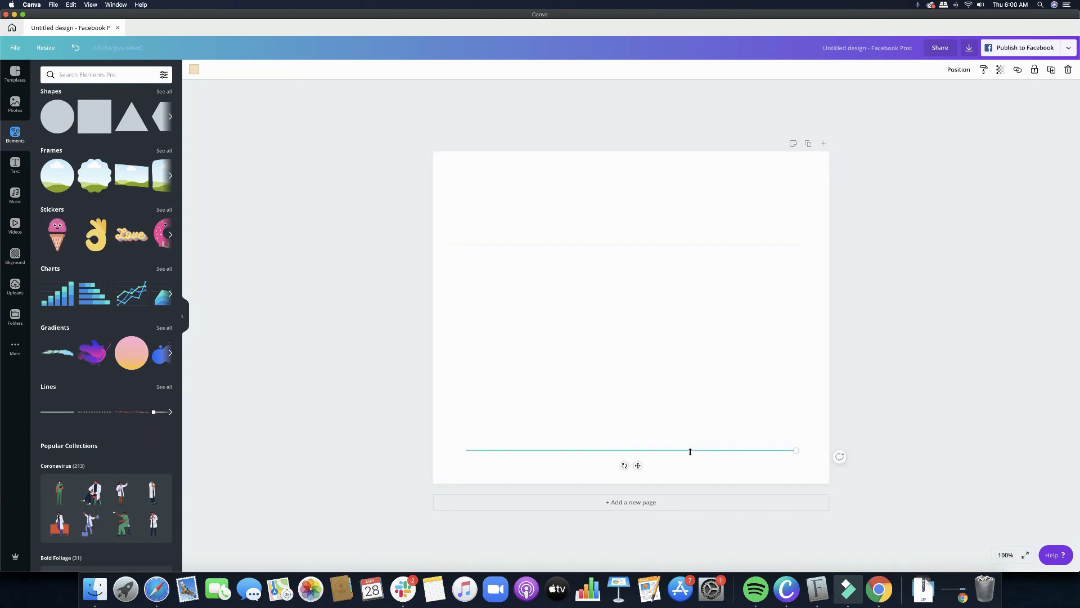
{"action": "left_click", "coordinate": [721, 463]}
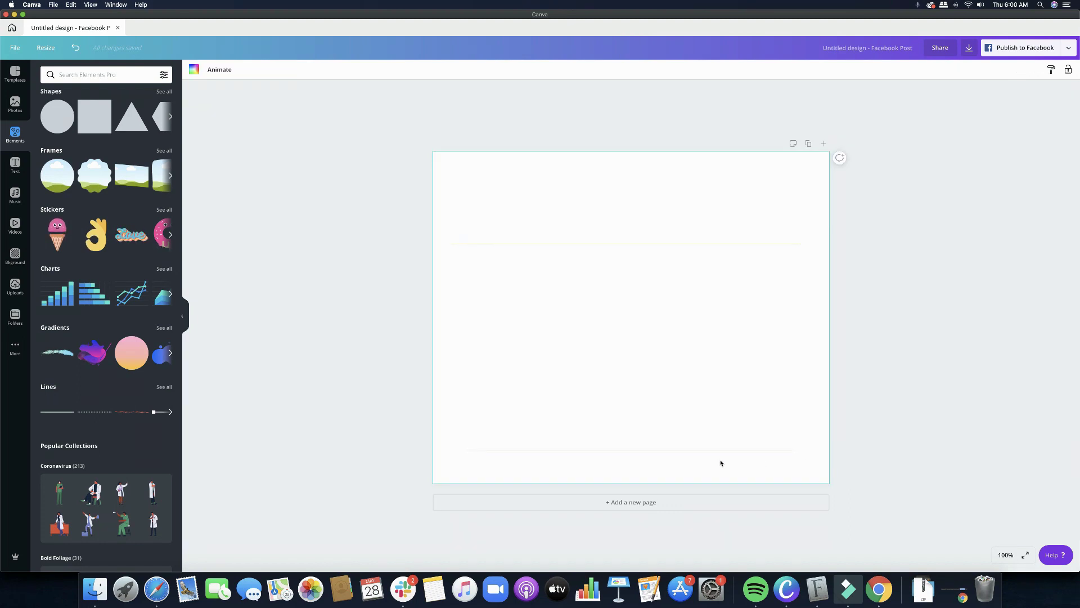
- Move the thin line just below the peach line and lengthen it to match
{"action": "left_click_drag", "start_coordinate": [692, 451], "coordinate": [678, 298]}
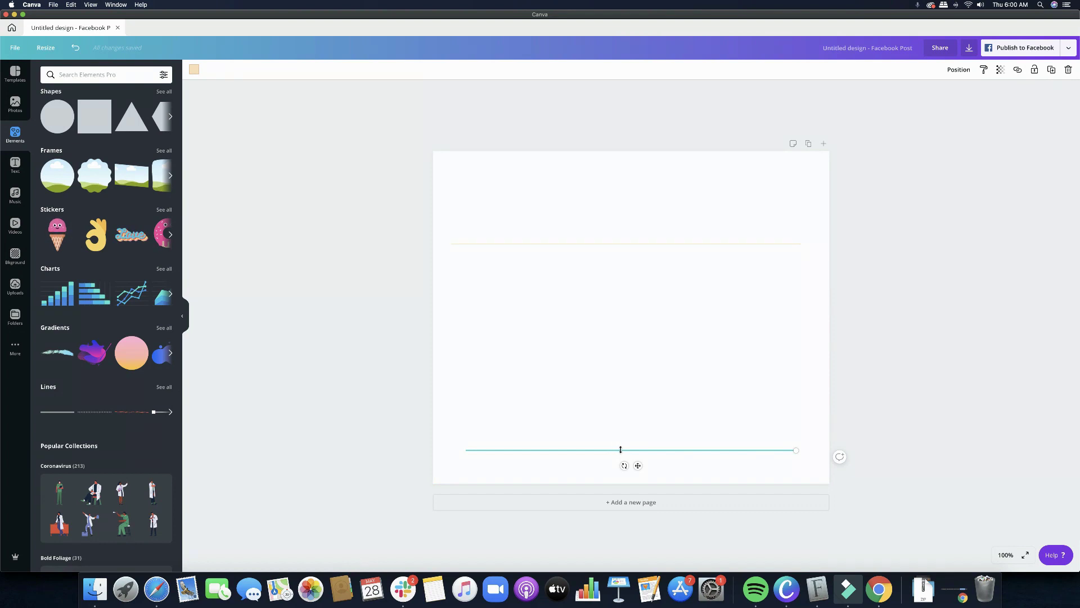
{"action": "left_click", "coordinate": [804, 472]}
{"action": "left_click", "coordinate": [906, 441]}
{"action": "left_click", "coordinate": [773, 450]}
{"action": "left_click_drag", "start_coordinate": [638, 465], "coordinate": [625, 271]}
{"action": "left_click_drag", "start_coordinate": [781, 256], "coordinate": [800, 257]}
{"action": "left_click", "coordinate": [724, 337]}
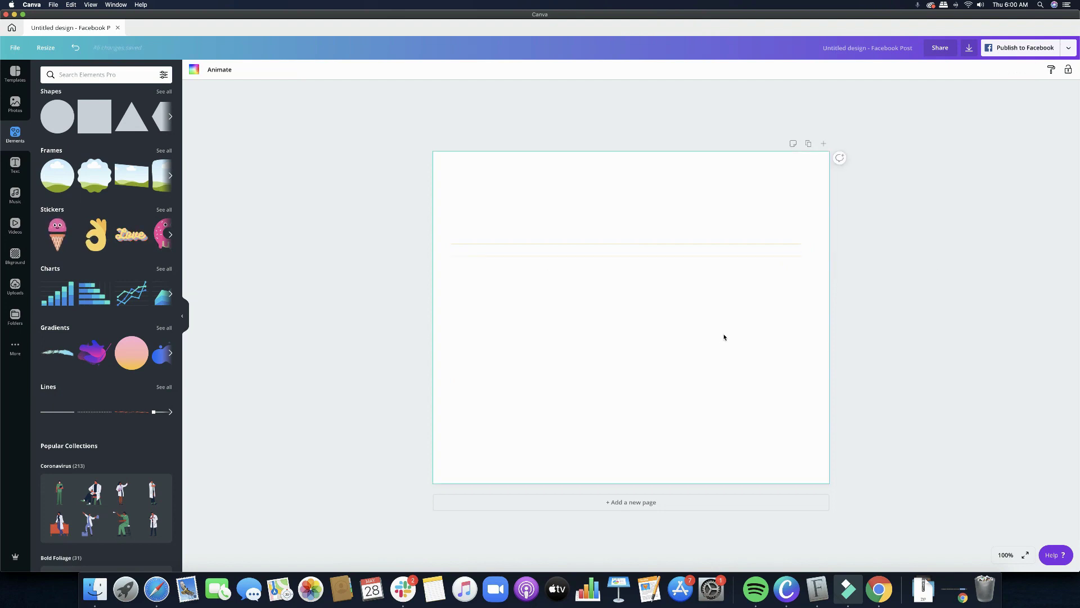
{"action": "left_click", "coordinate": [632, 257]}
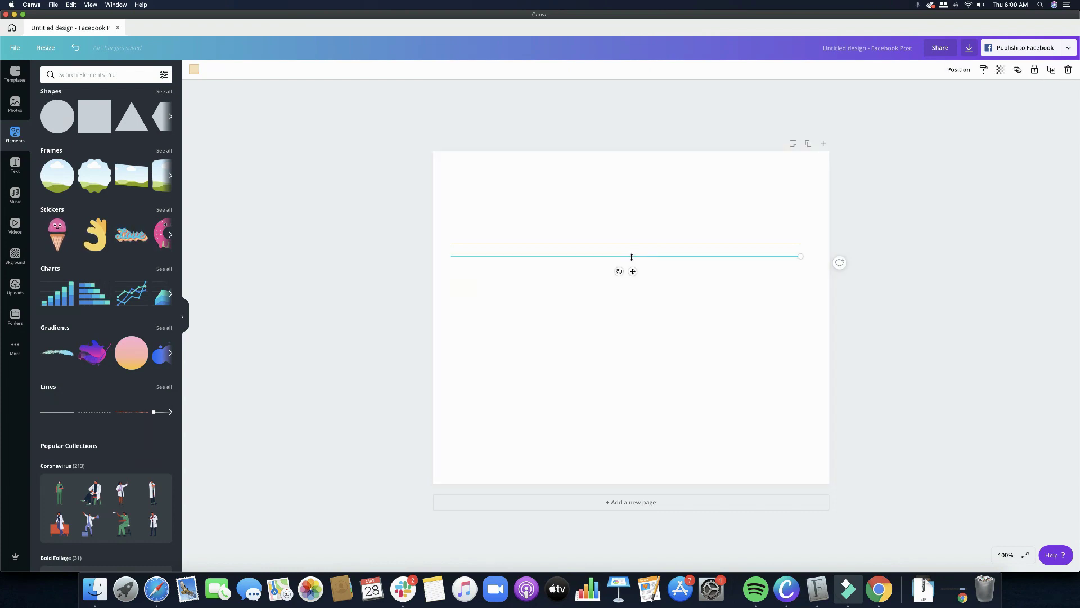
{"action": "left_click_drag", "start_coordinate": [633, 273], "coordinate": [633, 276]}
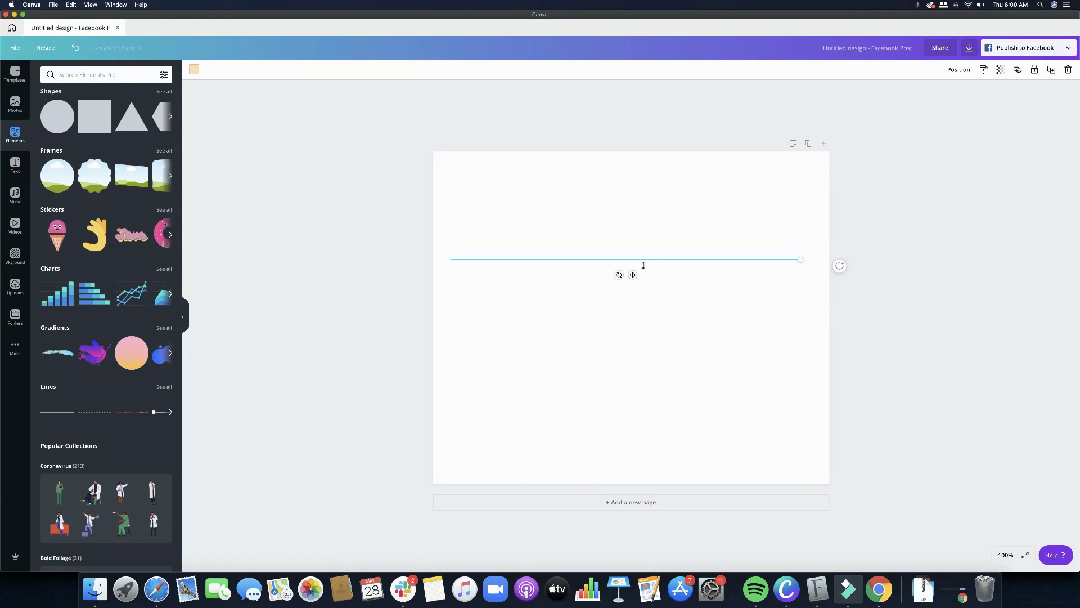
{"action": "left_click", "coordinate": [696, 317]}
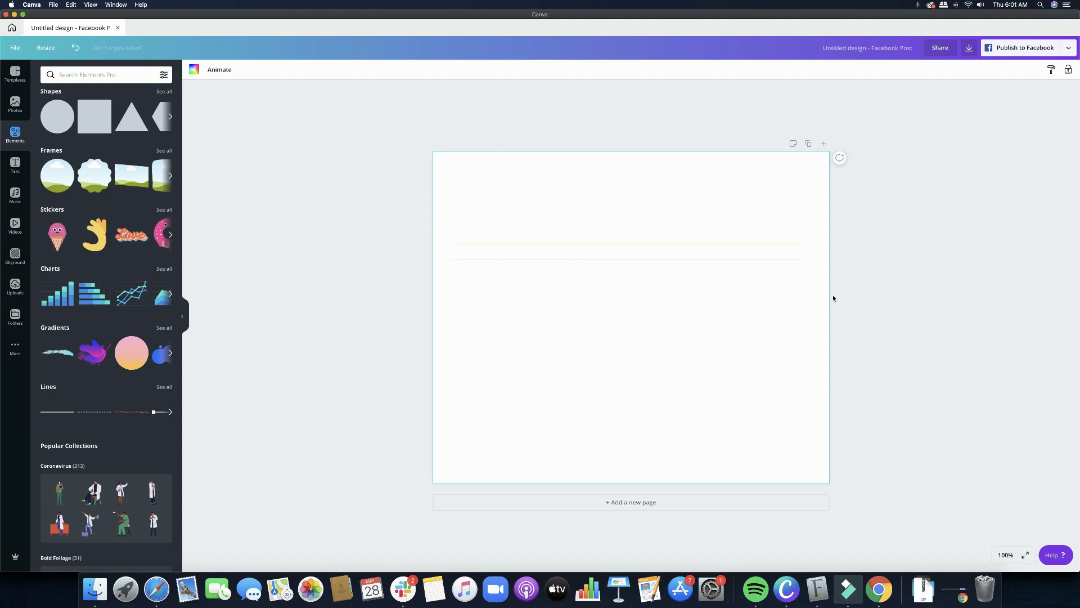
- Add a cloud-and-hills grid element and flatten it into a thin strip
{"action": "scroll", "coordinate": [85, 221], "scroll_direction": "up", "scroll_amount": 3}
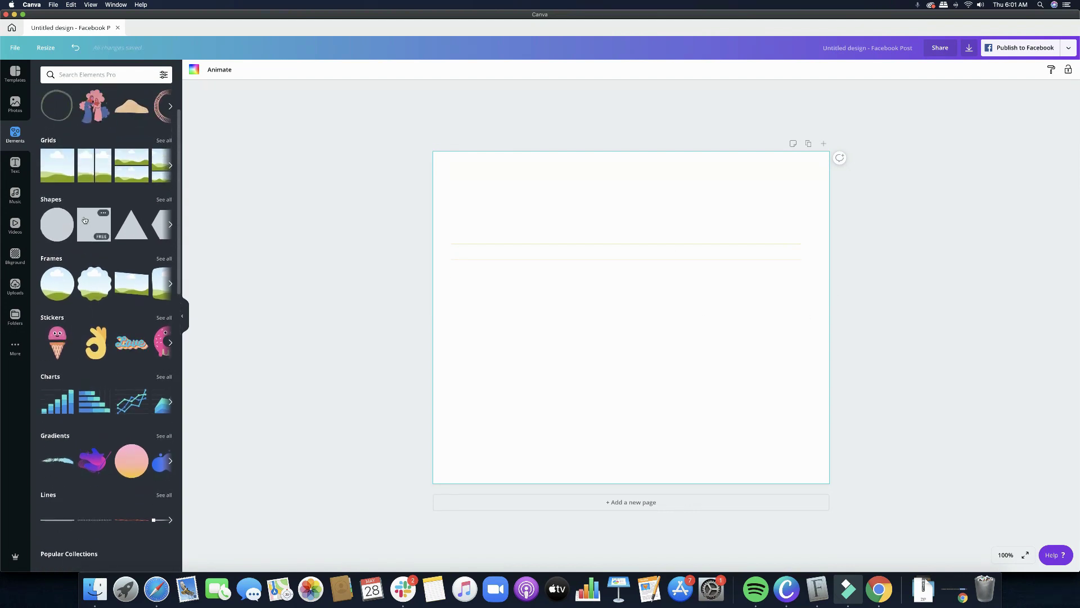
{"action": "left_click", "coordinate": [163, 141]}
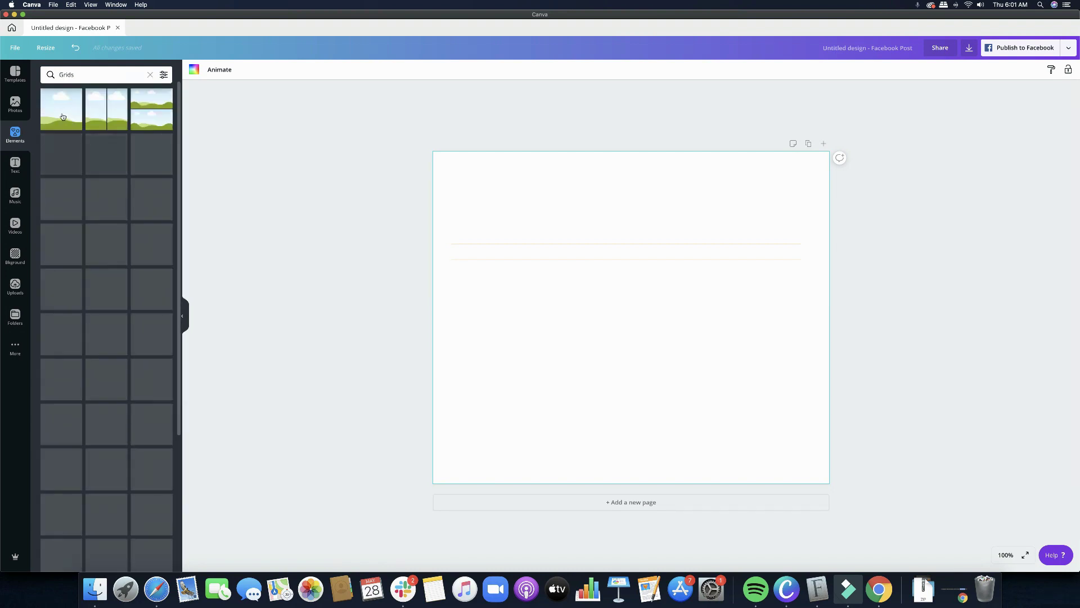
{"action": "left_click", "coordinate": [60, 109]}
{"action": "left_click_drag", "start_coordinate": [642, 150], "coordinate": [639, 331]}
{"action": "mouse_move", "coordinate": [606, 370]}
{"action": "left_mouse_down"}
{"action": "mouse_move", "coordinate": [627, 358]}
{"action": "mouse_move", "coordinate": [612, 353]}
{"action": "left_mouse_up"}
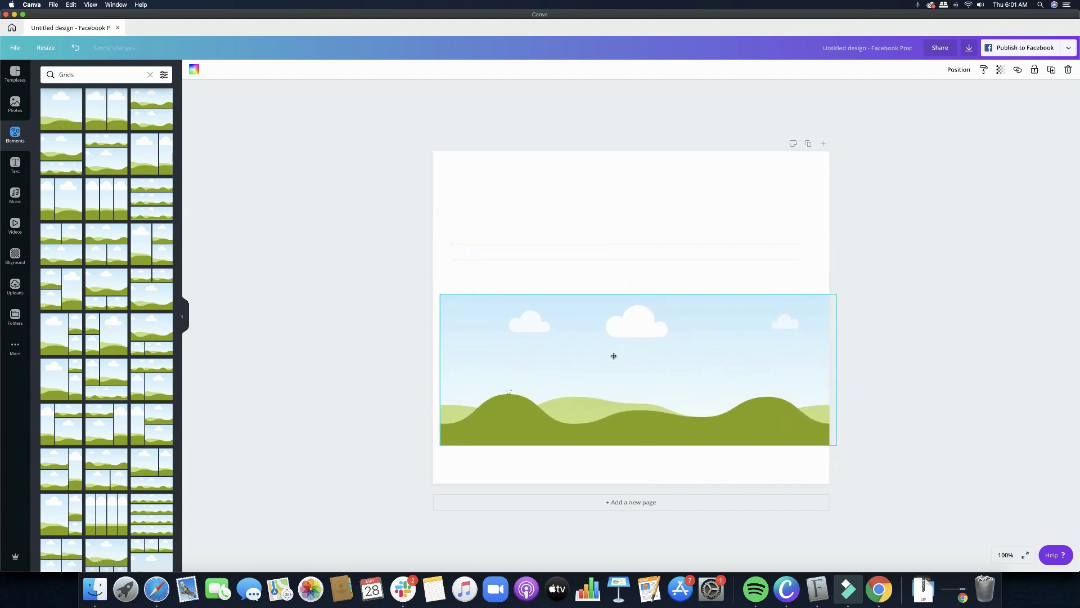
{"action": "left_click_drag", "start_coordinate": [638, 294], "coordinate": [635, 439]}
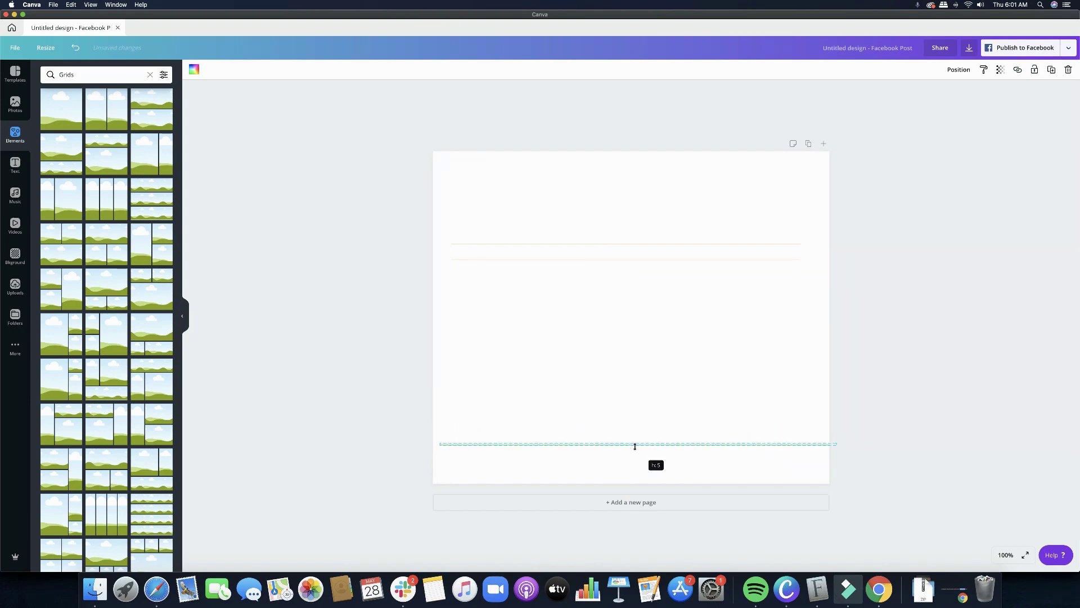
{"action": "left_click_drag", "start_coordinate": [635, 446], "coordinate": [635, 430]}
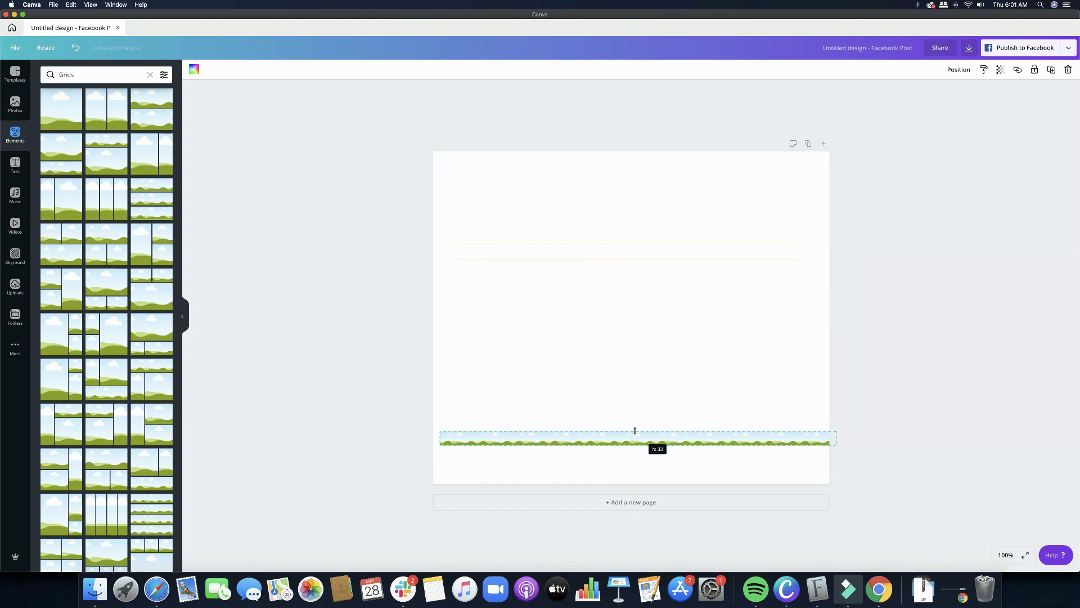
{"action": "left_click_drag", "start_coordinate": [635, 430], "coordinate": [670, 287]}
- Position the grid strip below the two lines and trim both sides to their width
{"action": "left_click", "coordinate": [653, 389]}
{"action": "left_click", "coordinate": [670, 444]}
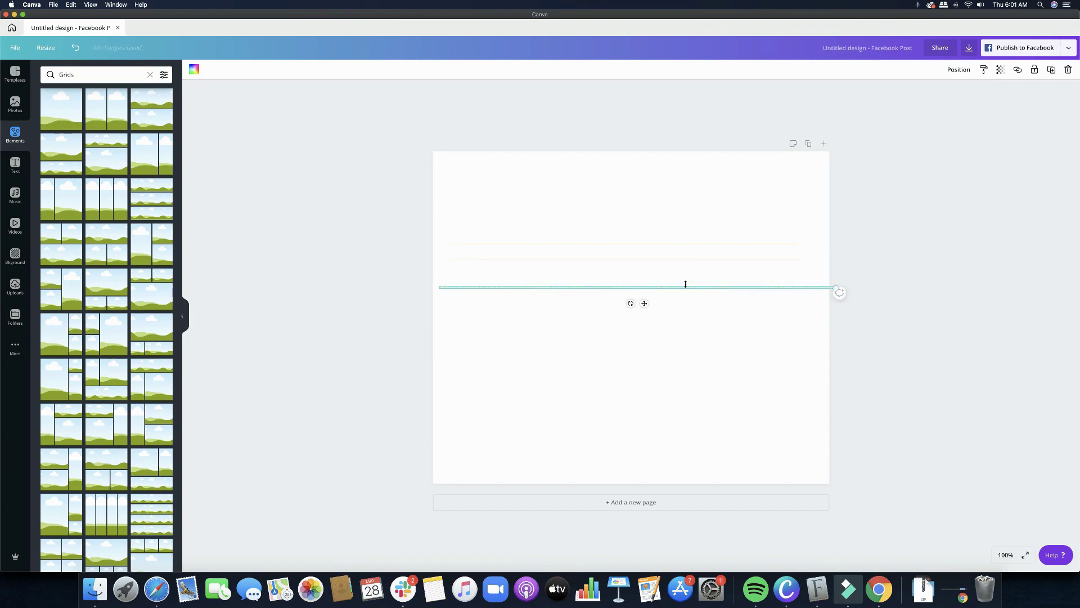
{"action": "mouse_move", "coordinate": [643, 304]}
{"action": "left_mouse_down"}
{"action": "mouse_move", "coordinate": [644, 326]}
{"action": "mouse_move", "coordinate": [642, 294]}
{"action": "left_mouse_up"}
{"action": "left_click_drag", "start_coordinate": [837, 302], "coordinate": [797, 302]}
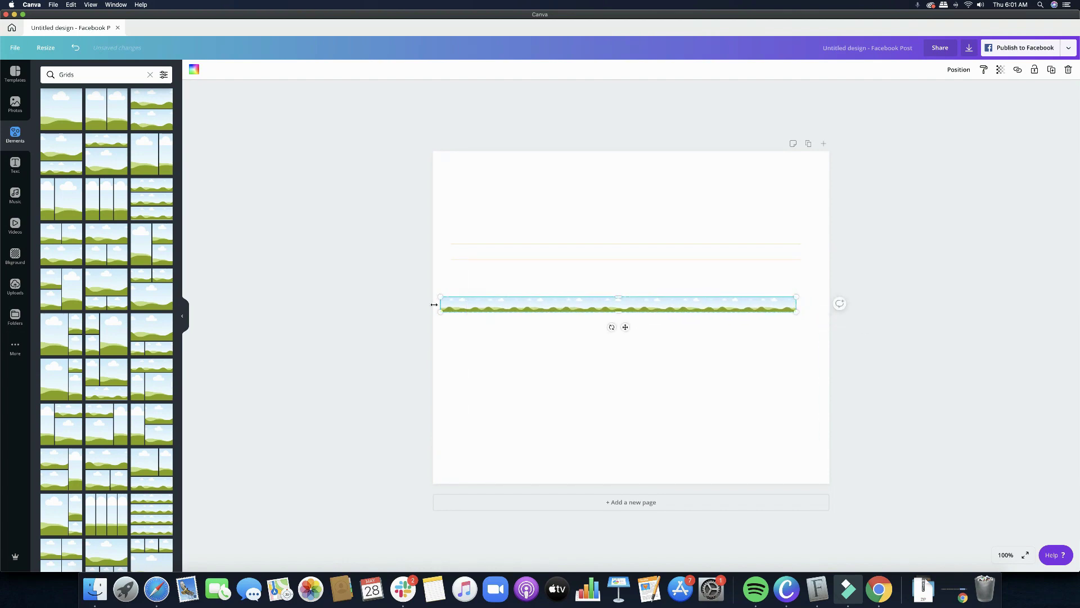
{"action": "left_click_drag", "start_coordinate": [440, 304], "coordinate": [452, 303]}
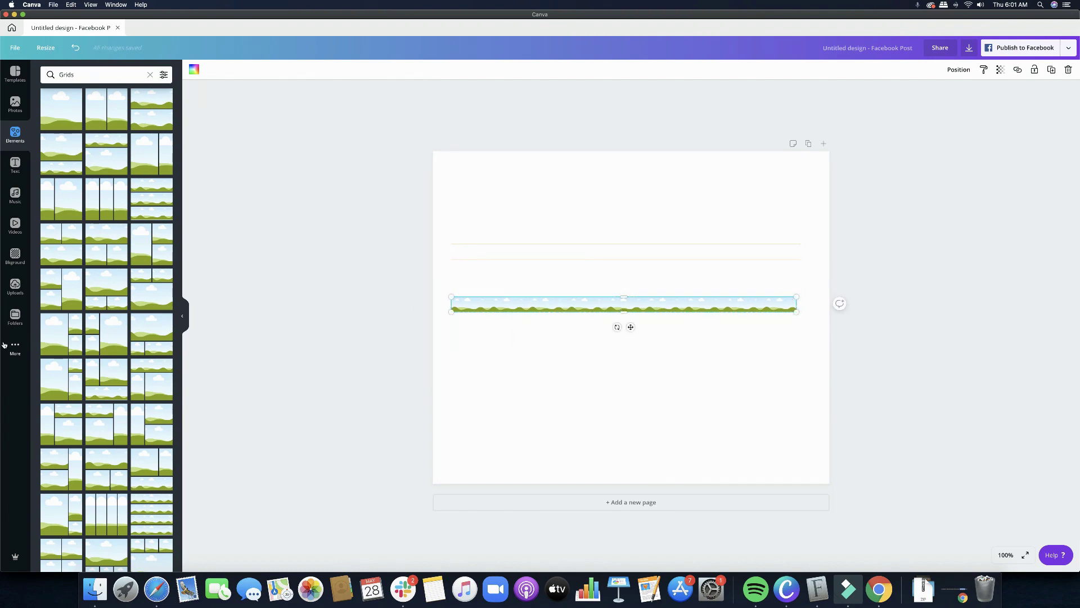
- Browse the uploaded folders, check A CUTESY BUNDLE, then open 2020 PATTERNS
{"action": "left_click", "coordinate": [15, 316]}
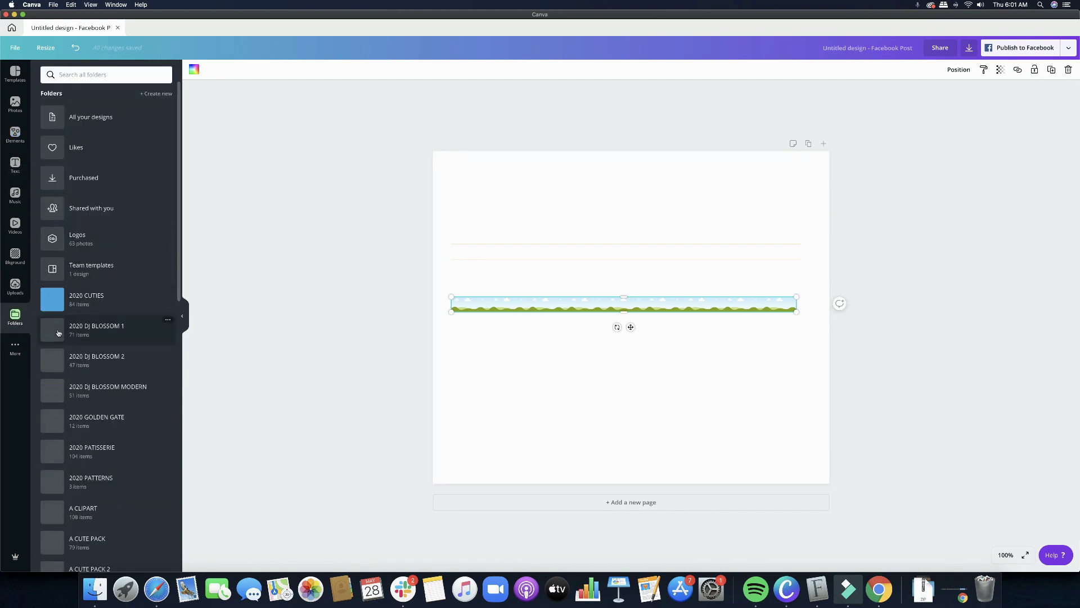
{"action": "scroll", "coordinate": [54, 360], "scroll_direction": "down", "scroll_amount": 3}
{"action": "scroll", "coordinate": [54, 368], "scroll_direction": "down", "scroll_amount": 2}
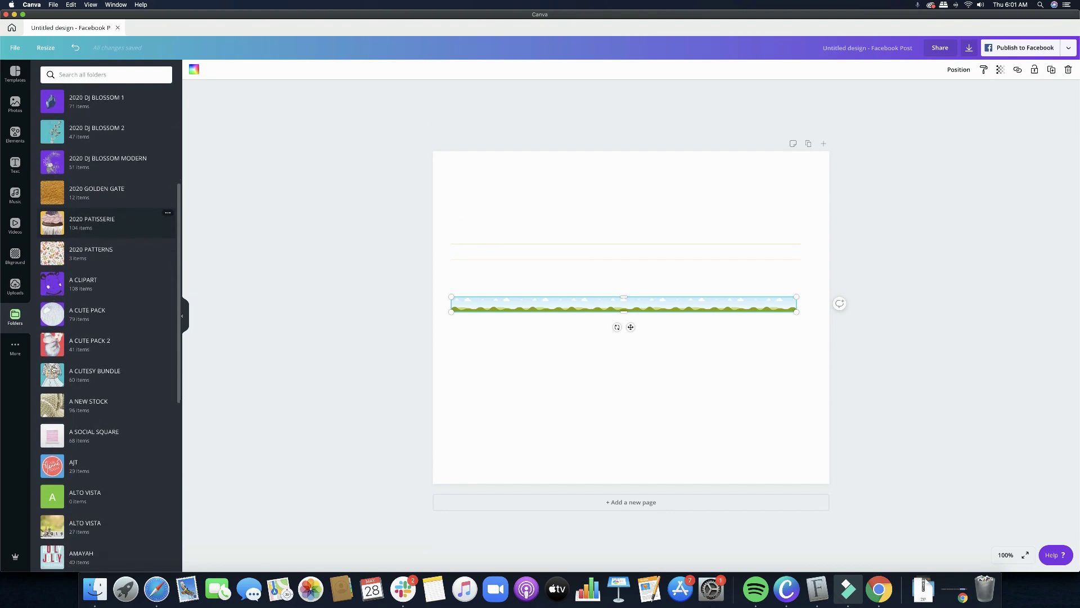
{"action": "left_click", "coordinate": [53, 368]}
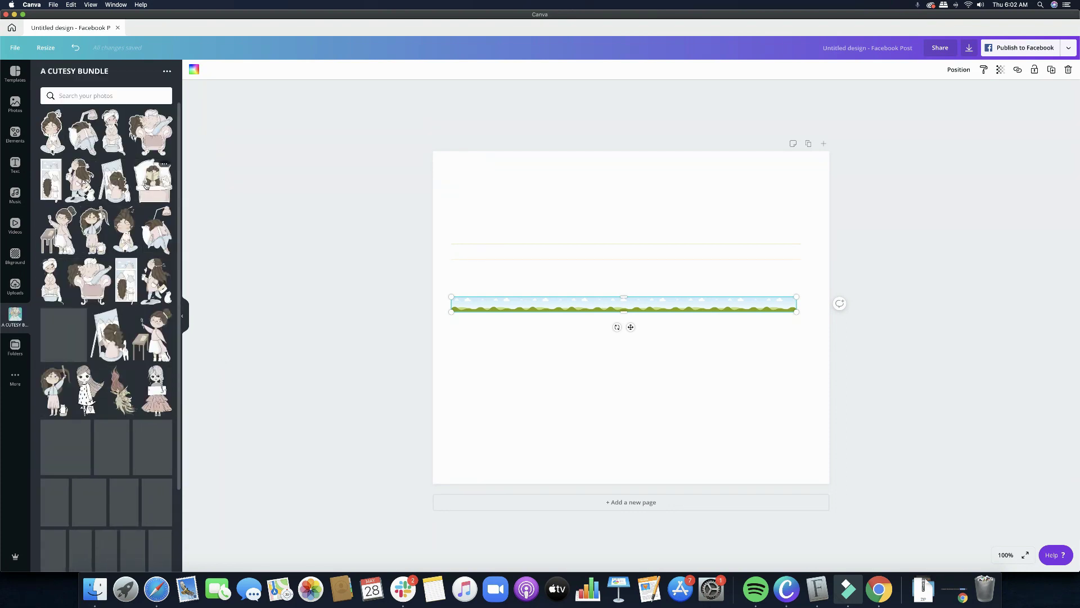
{"action": "left_click", "coordinate": [15, 348]}
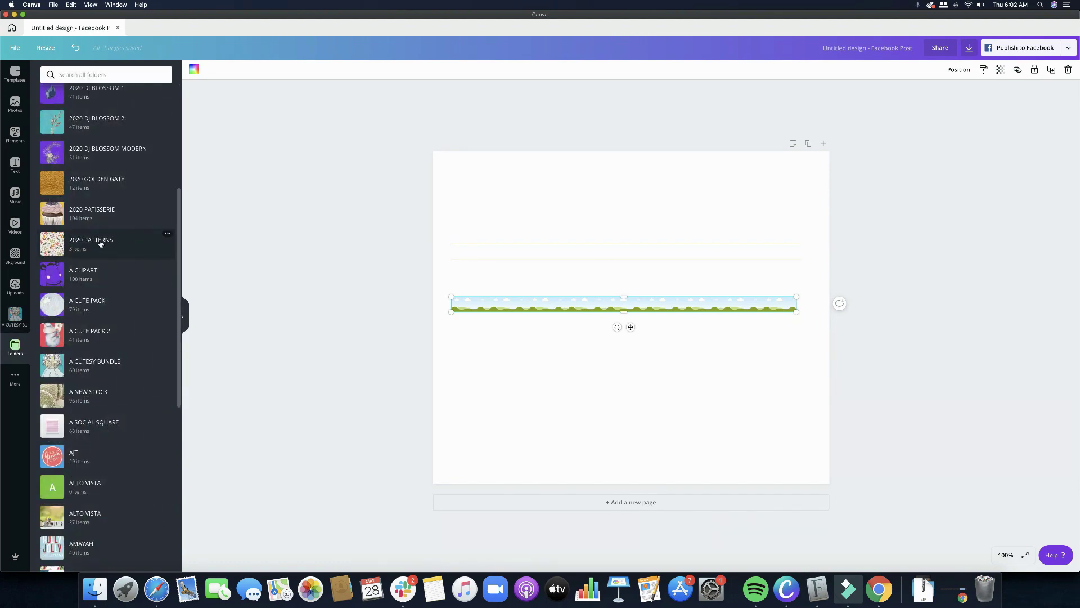
{"action": "left_click", "coordinate": [137, 241]}
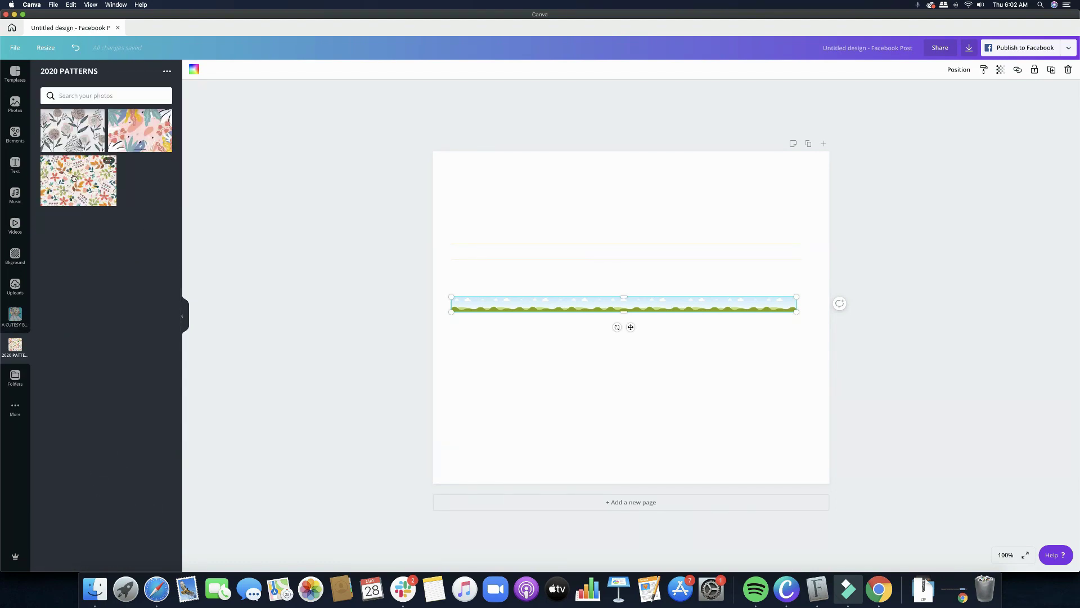
- Fill the grid strip with the pink floral pattern, adjust its crop, and thin it to height 9
{"action": "left_click_drag", "start_coordinate": [140, 130], "coordinate": [516, 307]}
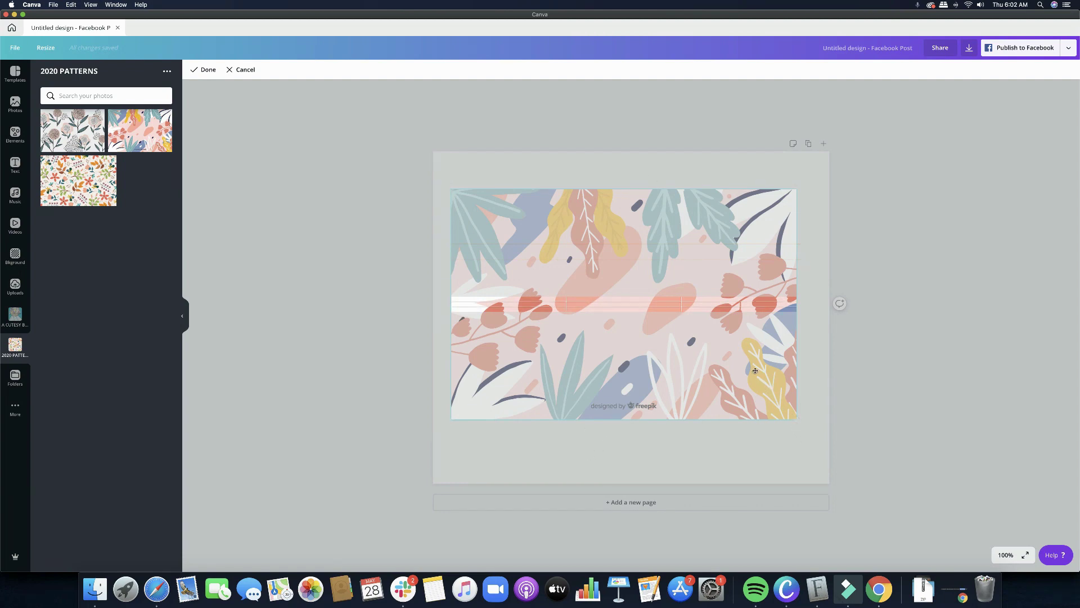
{"action": "left_click_drag", "start_coordinate": [653, 343], "coordinate": [649, 427]}
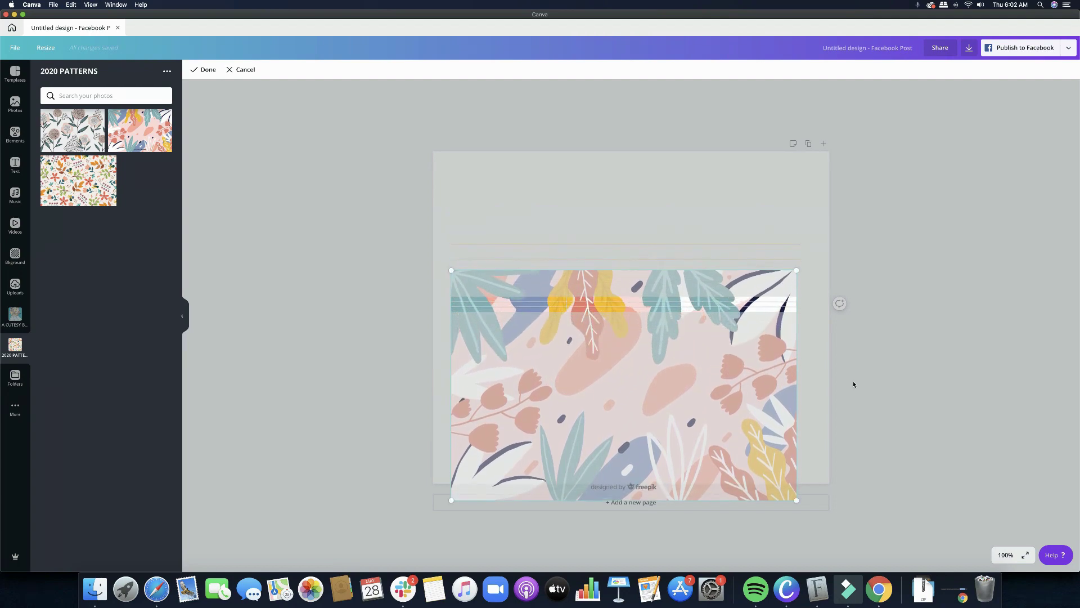
{"action": "left_click_drag", "start_coordinate": [678, 278], "coordinate": [710, 137]}
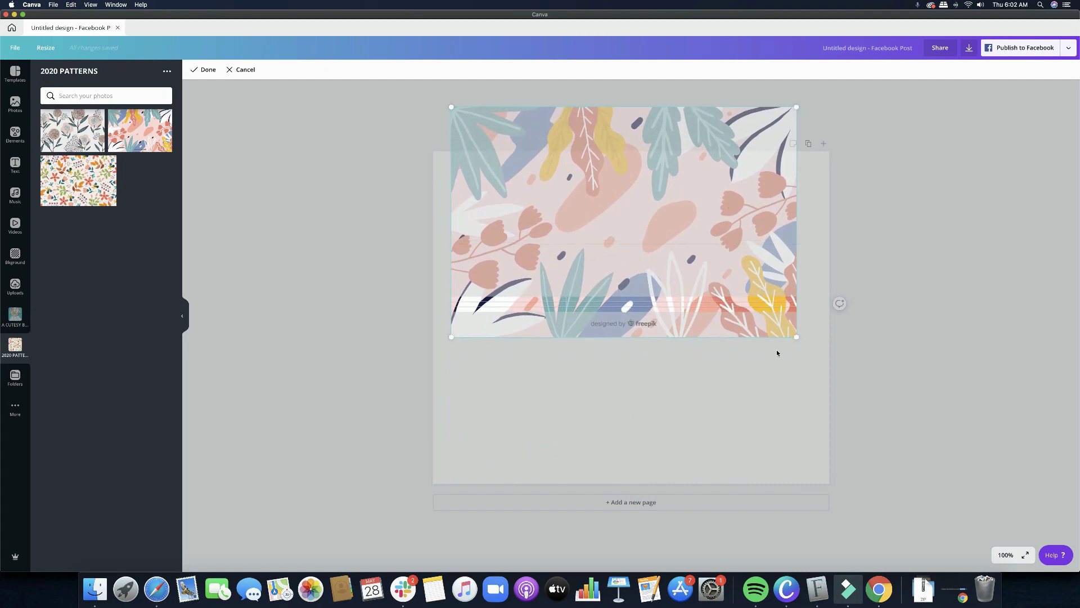
{"action": "left_click", "coordinate": [780, 396]}
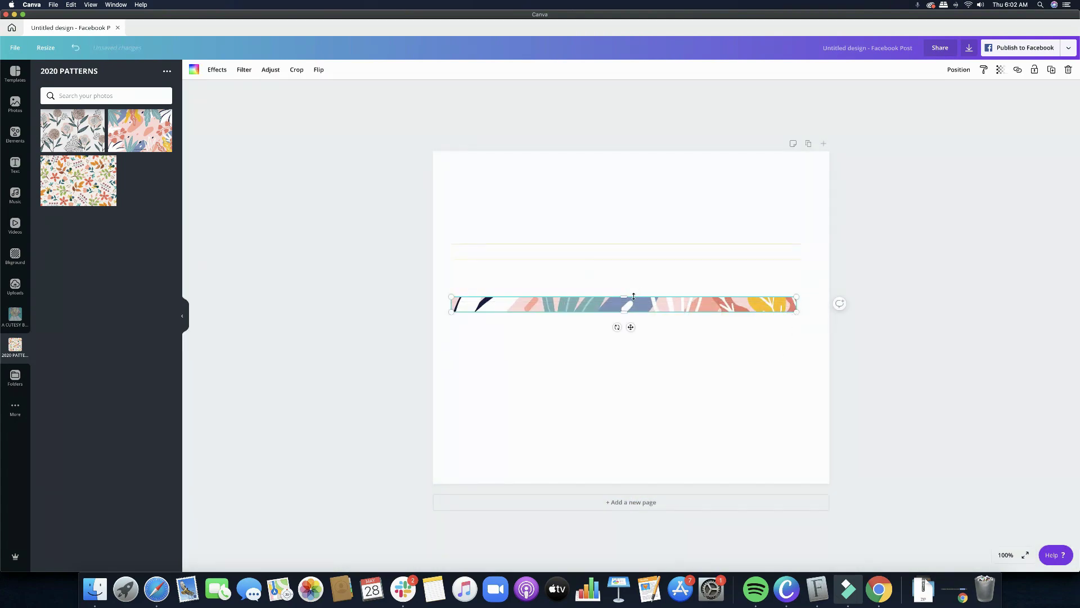
{"action": "left_click_drag", "start_coordinate": [624, 297], "coordinate": [642, 275]}
{"action": "left_click", "coordinate": [728, 362]}
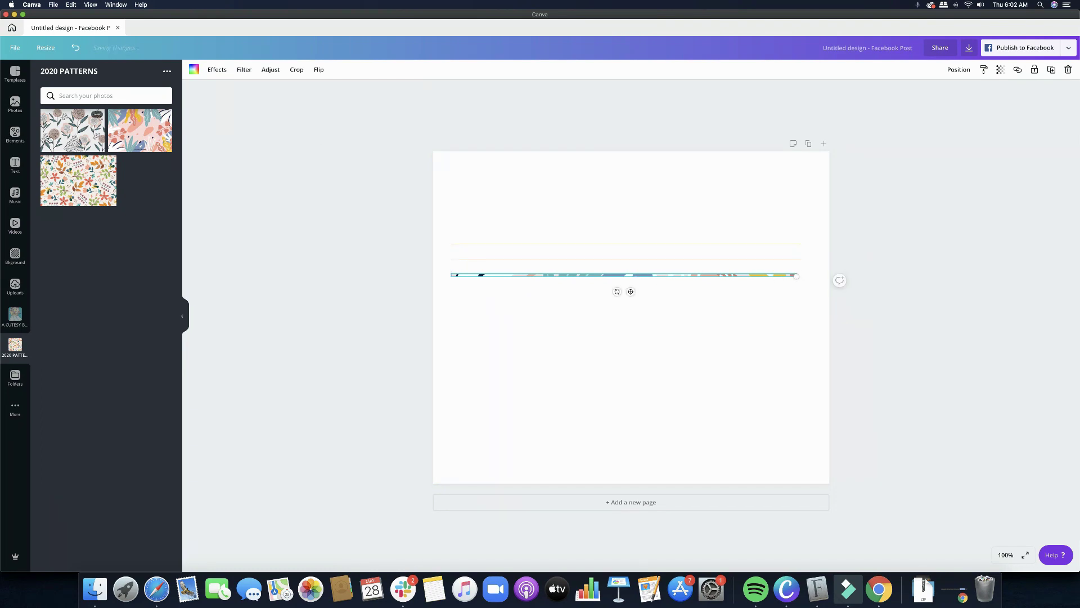
- Add another sky-and-hills grid, resize it to a short centred strip matching the lines' width
{"action": "left_click", "coordinate": [15, 135]}
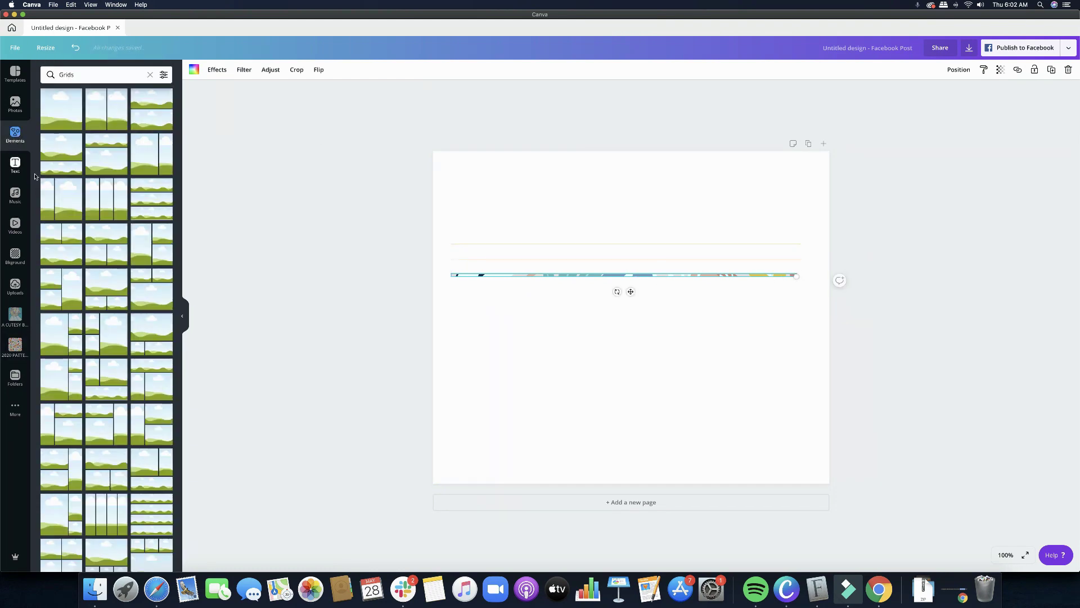
{"action": "left_click_drag", "start_coordinate": [63, 119], "coordinate": [650, 238]}
{"action": "left_click_drag", "start_coordinate": [631, 150], "coordinate": [631, 391]}
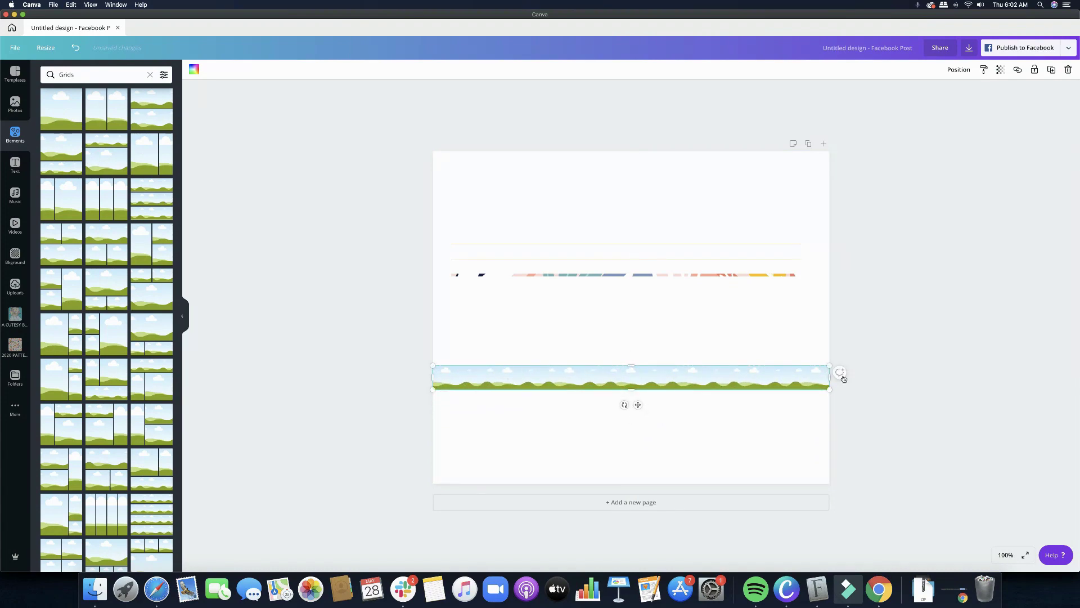
{"action": "left_click_drag", "start_coordinate": [830, 374], "coordinate": [779, 375]}
{"action": "left_click_drag", "start_coordinate": [686, 378], "coordinate": [717, 361]}
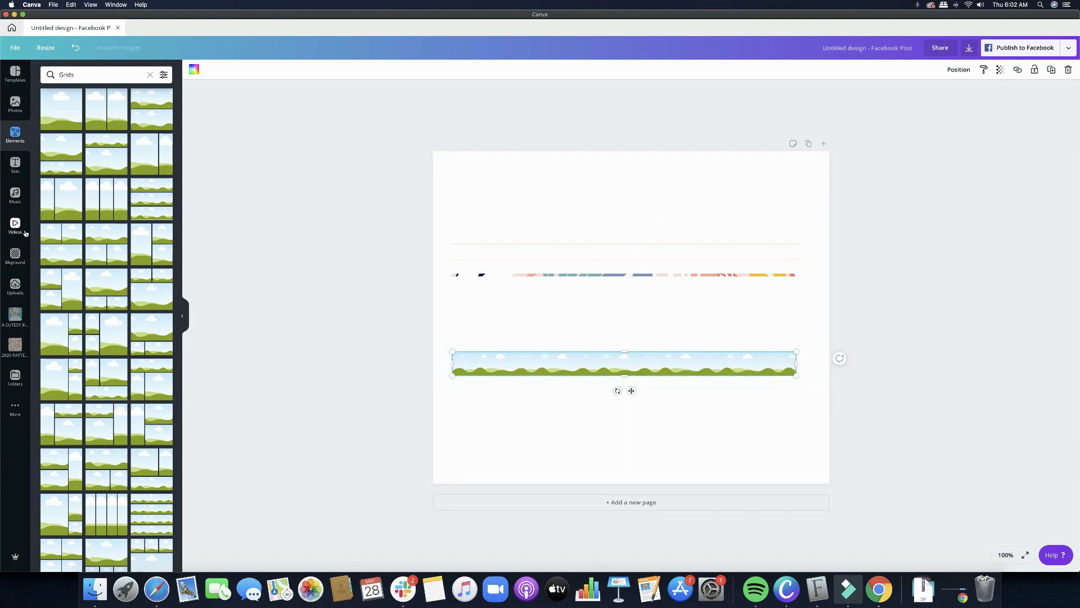
{"action": "left_click", "coordinate": [15, 377]}
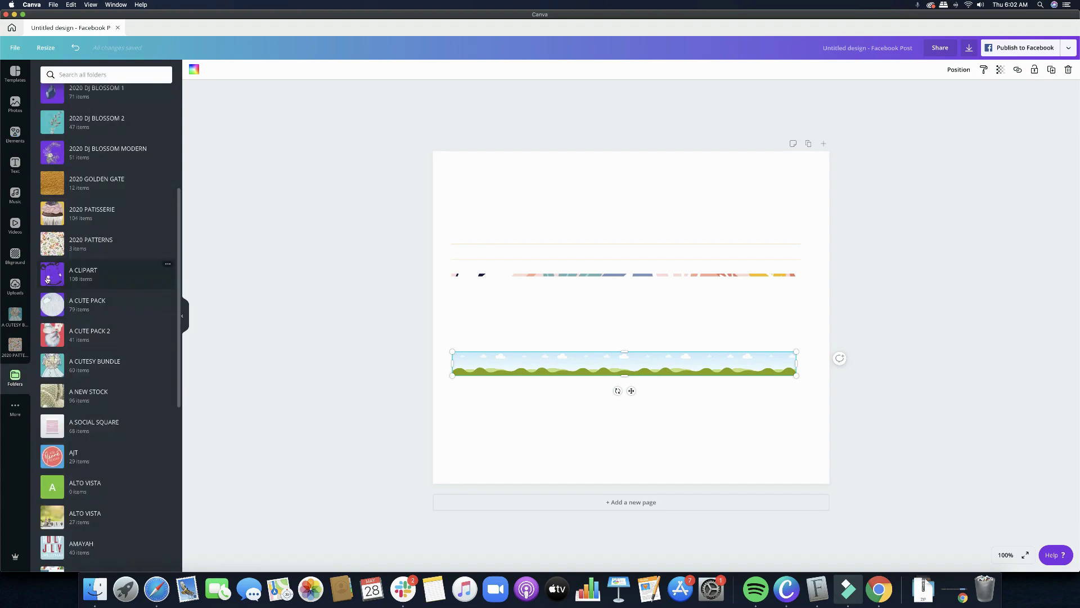
- Fill the new strip with a 2020 GOLDEN GATE gold texture and make it a thin full-width line
{"action": "left_click", "coordinate": [51, 182]}
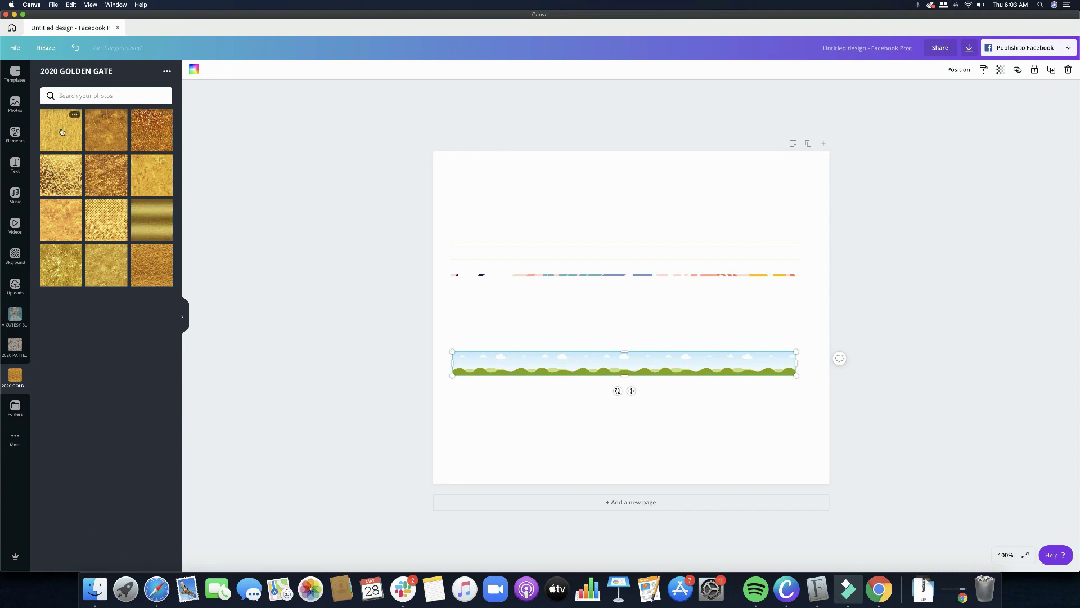
{"action": "left_click_drag", "start_coordinate": [158, 223], "coordinate": [531, 371]}
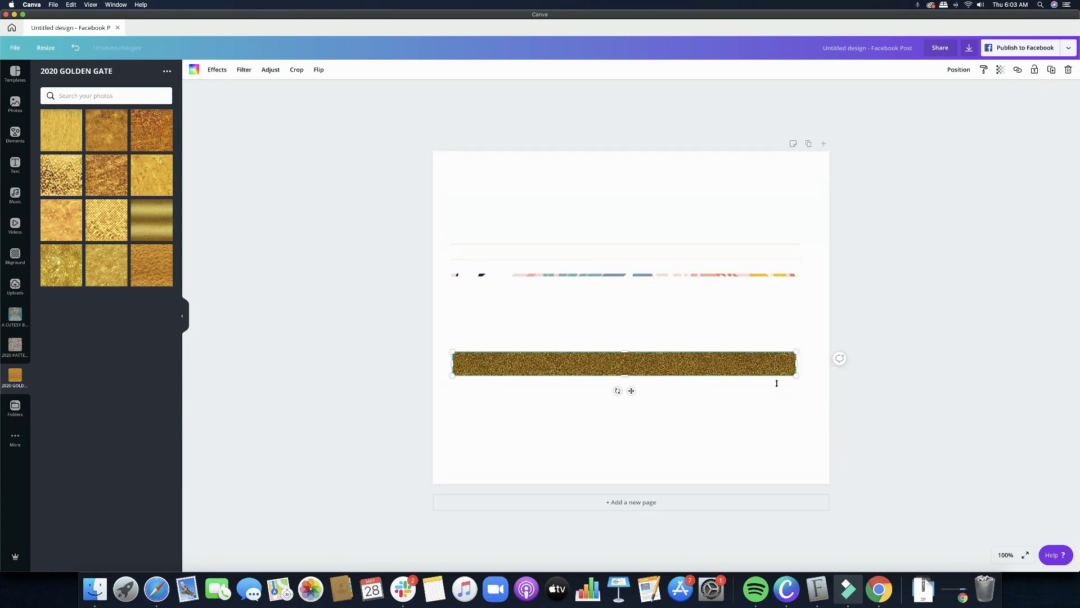
{"action": "left_click_drag", "start_coordinate": [797, 375], "coordinate": [767, 354]}
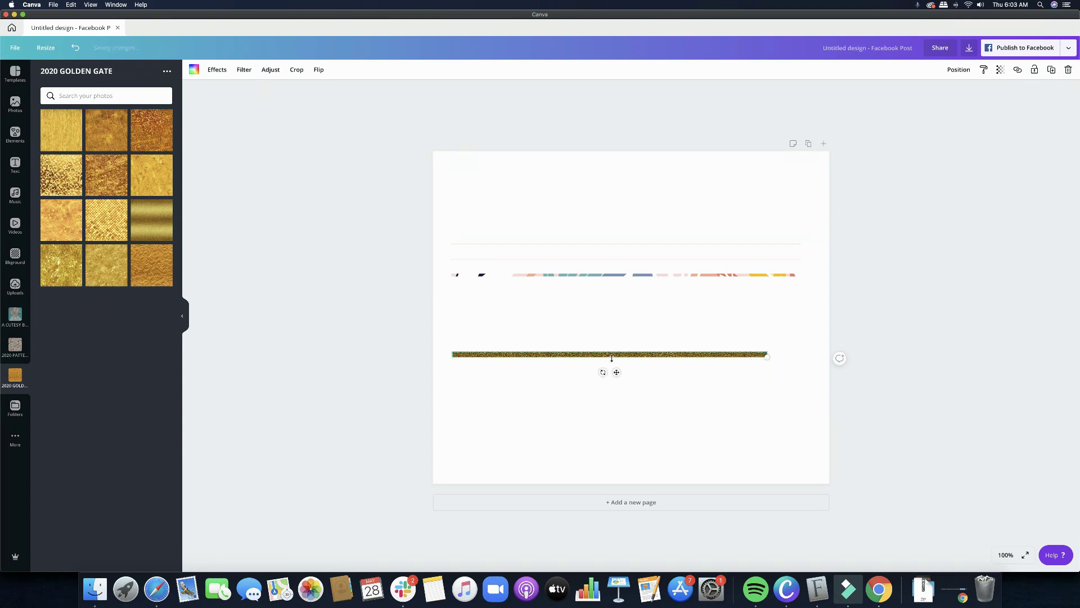
{"action": "left_click_drag", "start_coordinate": [609, 353], "coordinate": [663, 304]}
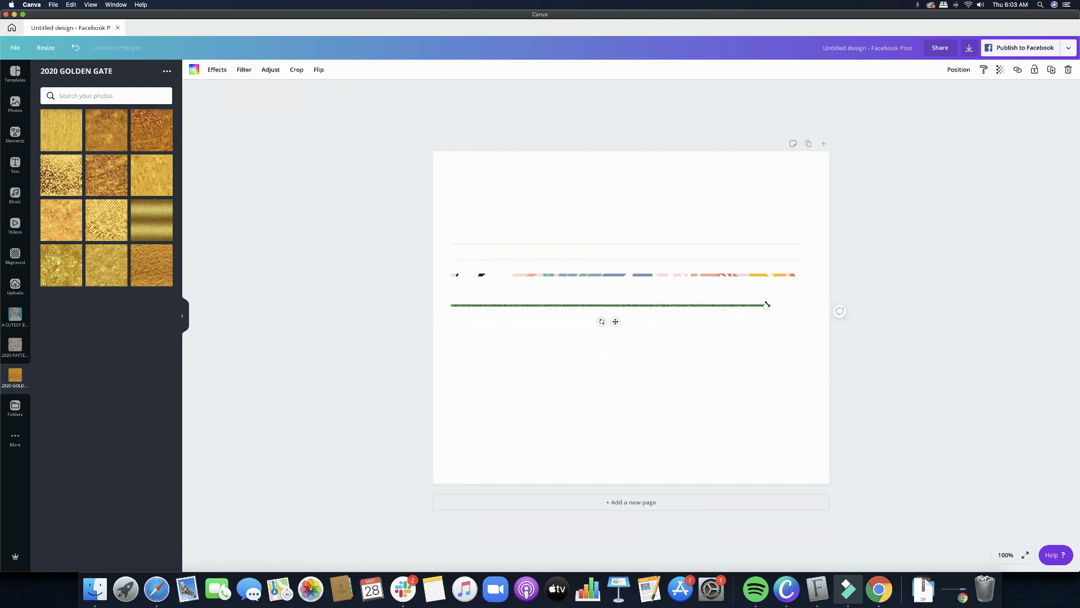
{"action": "left_click_drag", "start_coordinate": [766, 306], "coordinate": [801, 275]}
{"action": "left_click", "coordinate": [762, 379]}
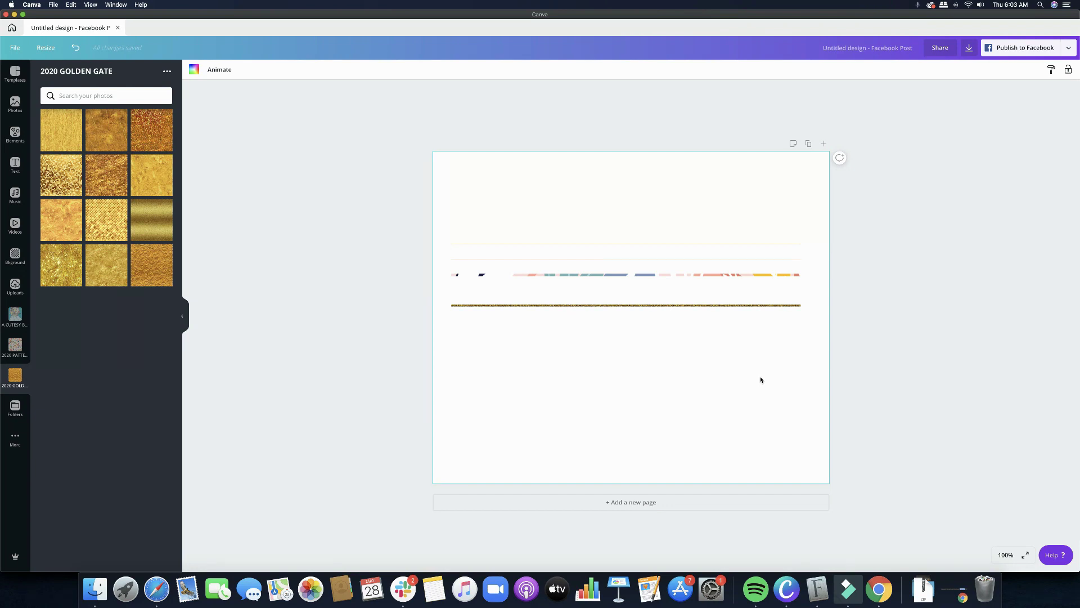
- Recolour the top thin line dark green, then select the second thin line
{"action": "left_click", "coordinate": [569, 246]}
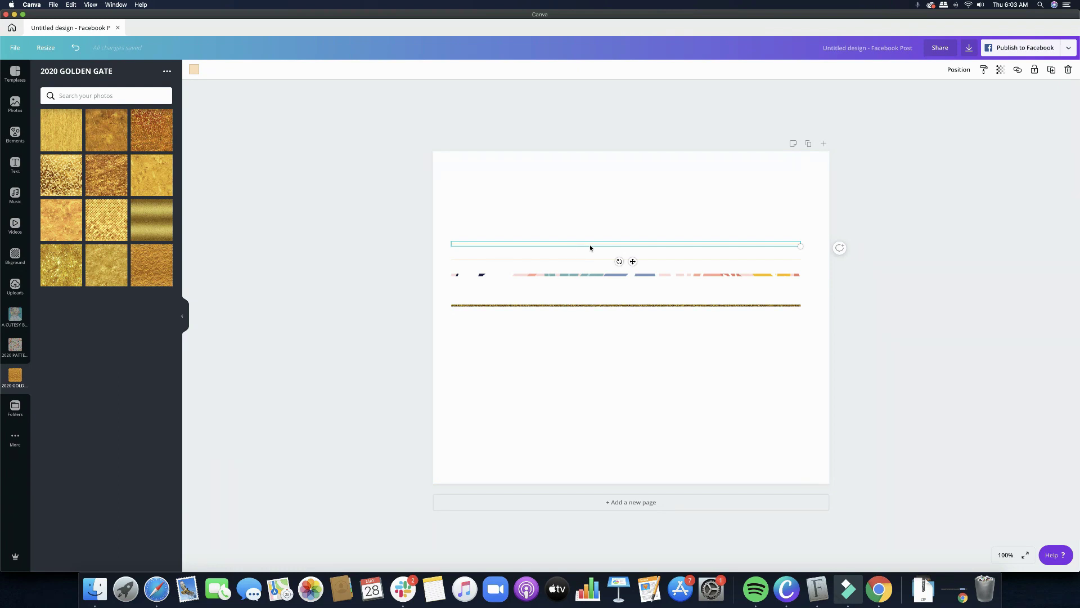
{"action": "left_click", "coordinate": [195, 71]}
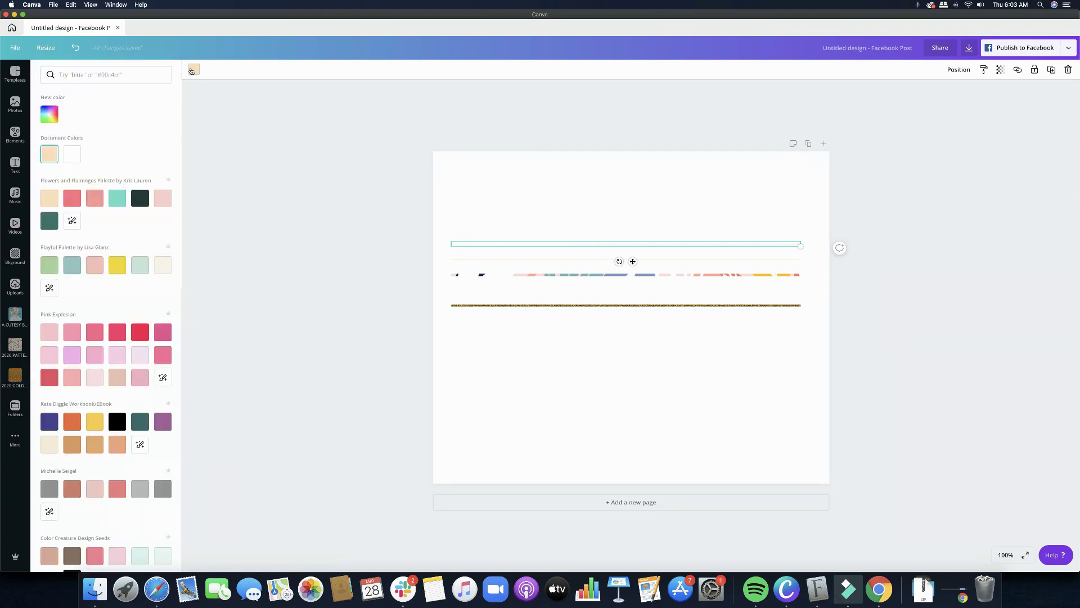
{"action": "left_click", "coordinate": [117, 199]}
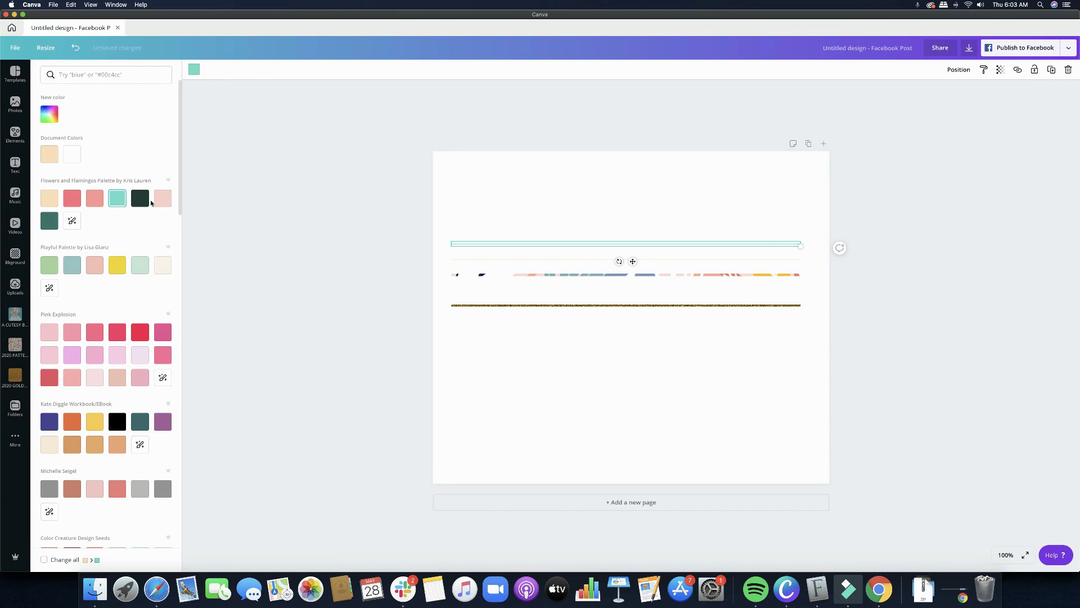
{"action": "left_click", "coordinate": [140, 198]}
{"action": "left_click", "coordinate": [500, 201]}
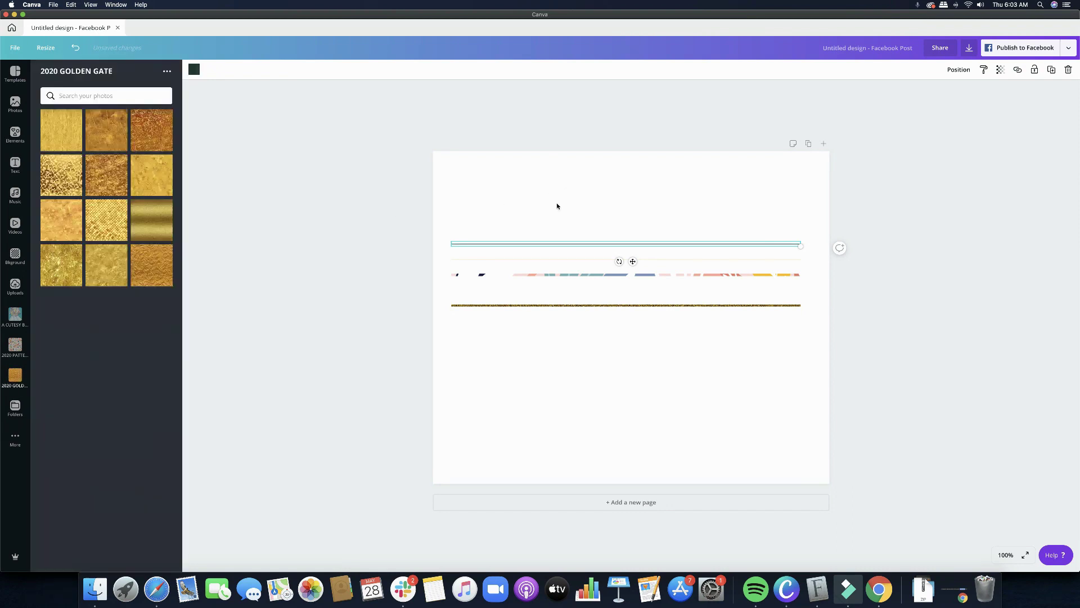
{"action": "left_click", "coordinate": [540, 260]}
{"action": "left_click", "coordinate": [541, 260]}
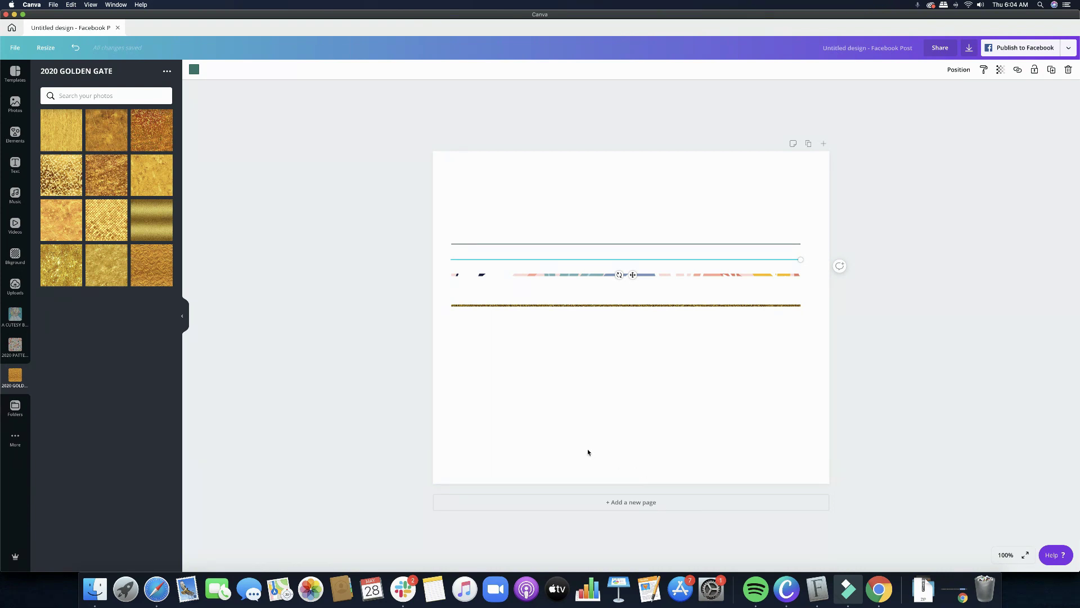
- Raise the dark green top line slightly so it sits farther above the teal line
{"action": "left_click", "coordinate": [733, 389]}
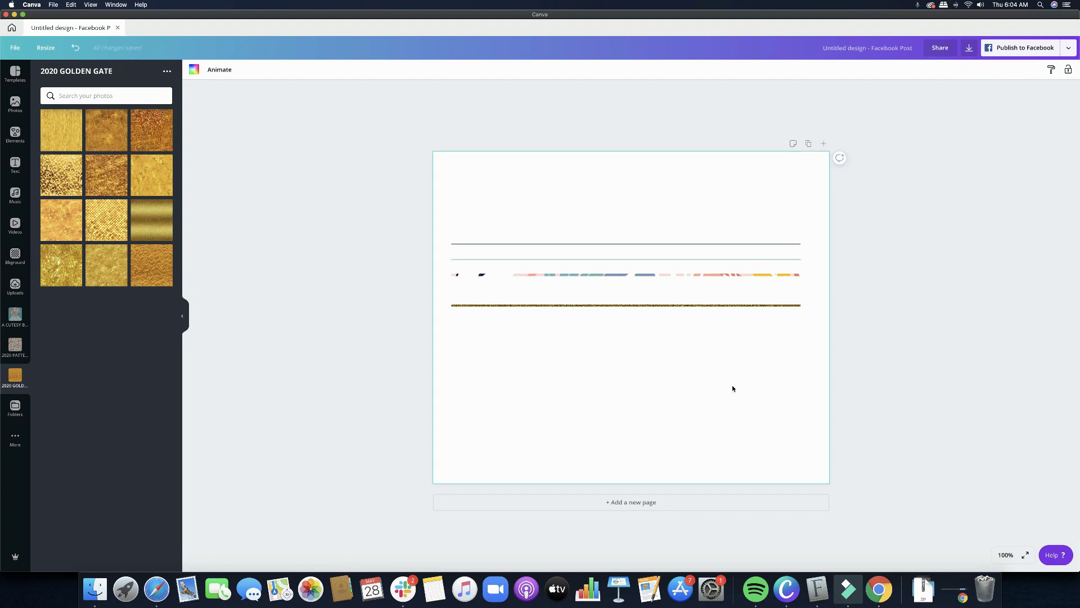
{"action": "left_click_drag", "start_coordinate": [658, 243], "coordinate": [658, 231]}
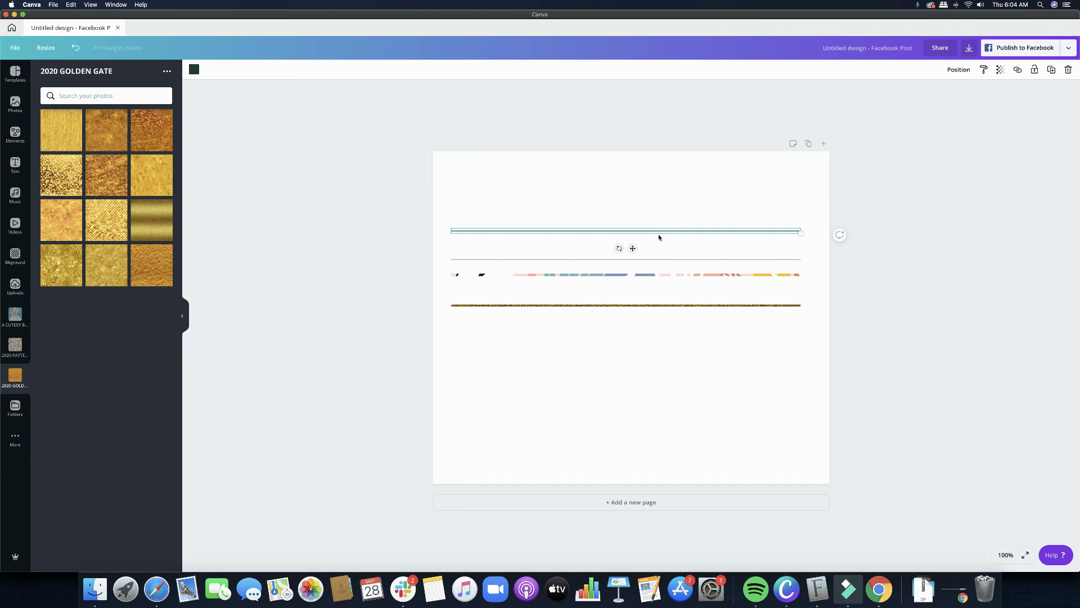
{"action": "left_click", "coordinate": [653, 262]}
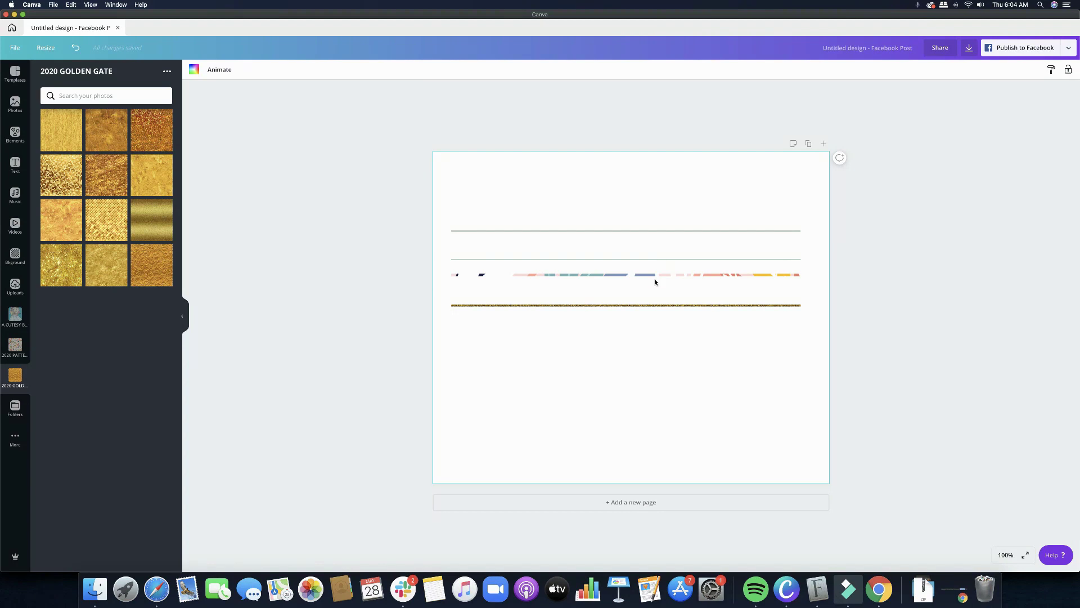
- Nudge the floral band down a little and slim it by dragging its top edge down to h: 7
{"action": "left_click_drag", "start_coordinate": [656, 275], "coordinate": [654, 280]}
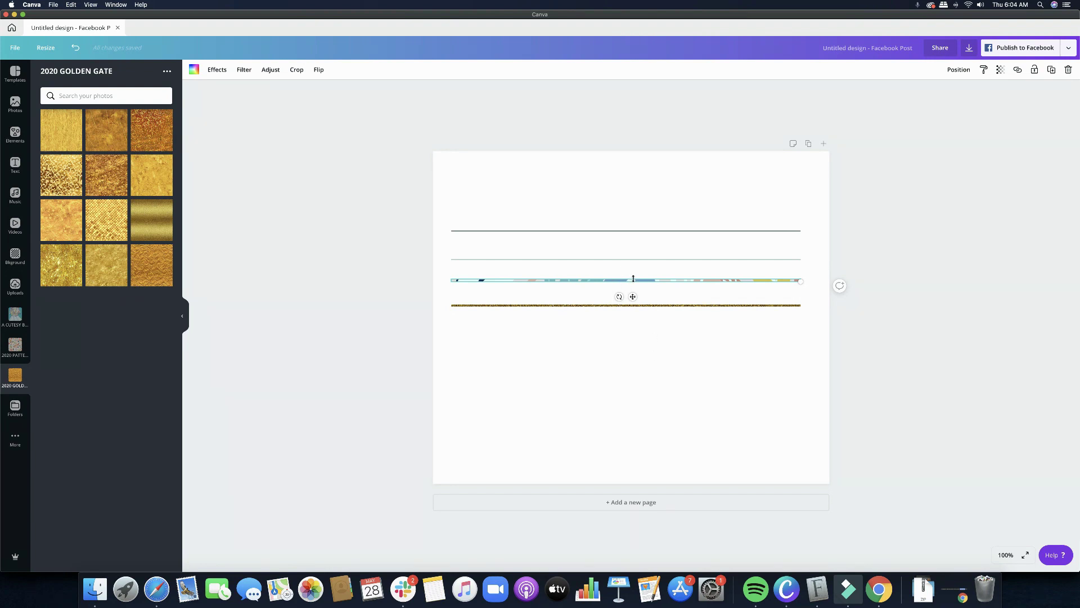
{"action": "left_click_drag", "start_coordinate": [633, 281], "coordinate": [633, 278]}
{"action": "left_click", "coordinate": [677, 355]}
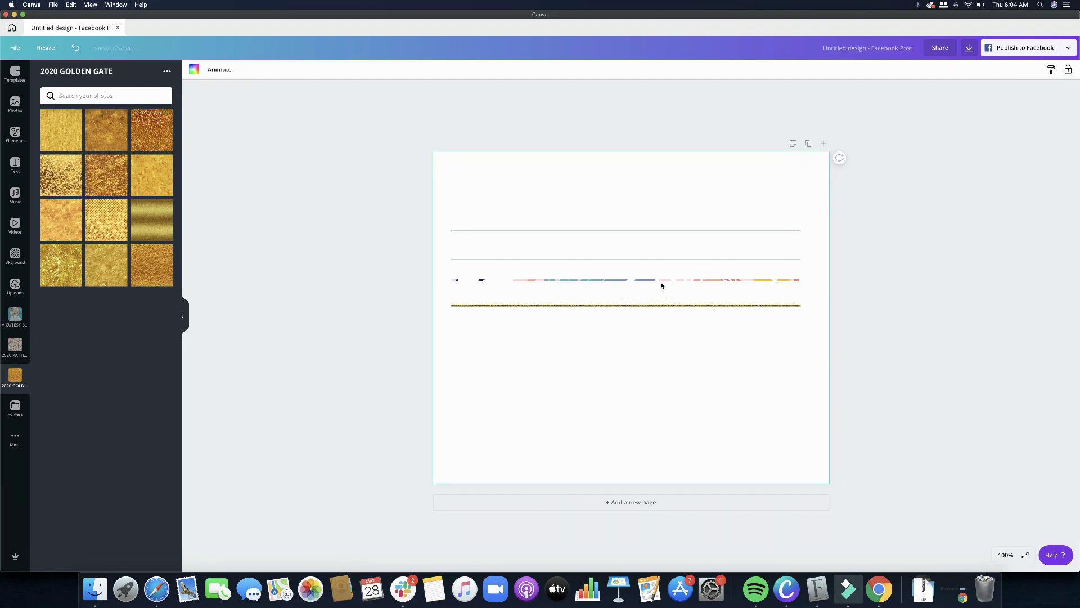